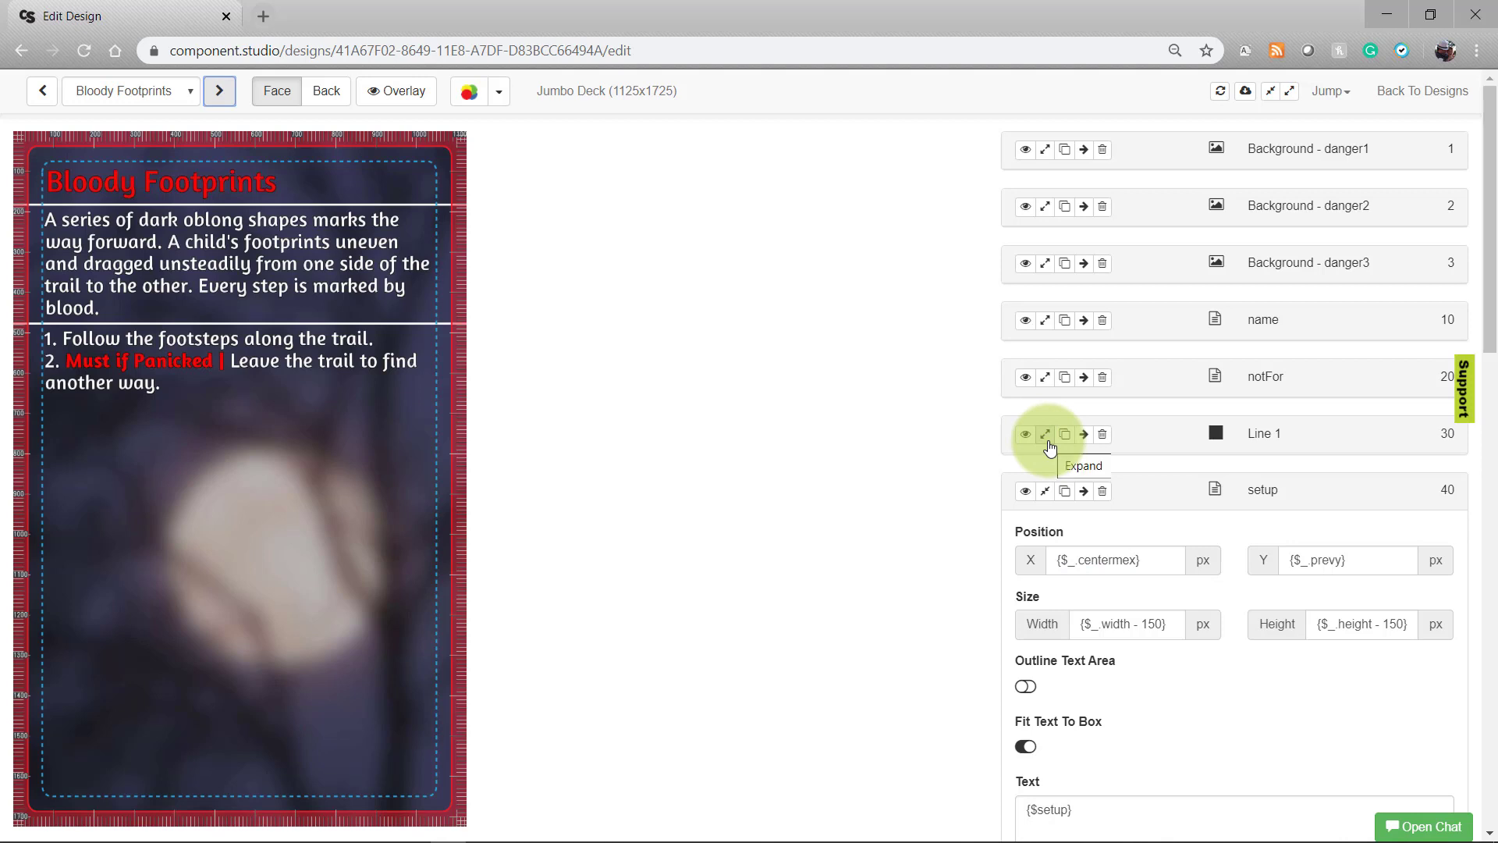
# - Try a different Y position for Line 1 and set it back to 180 px
pyautogui.click(1045, 435)
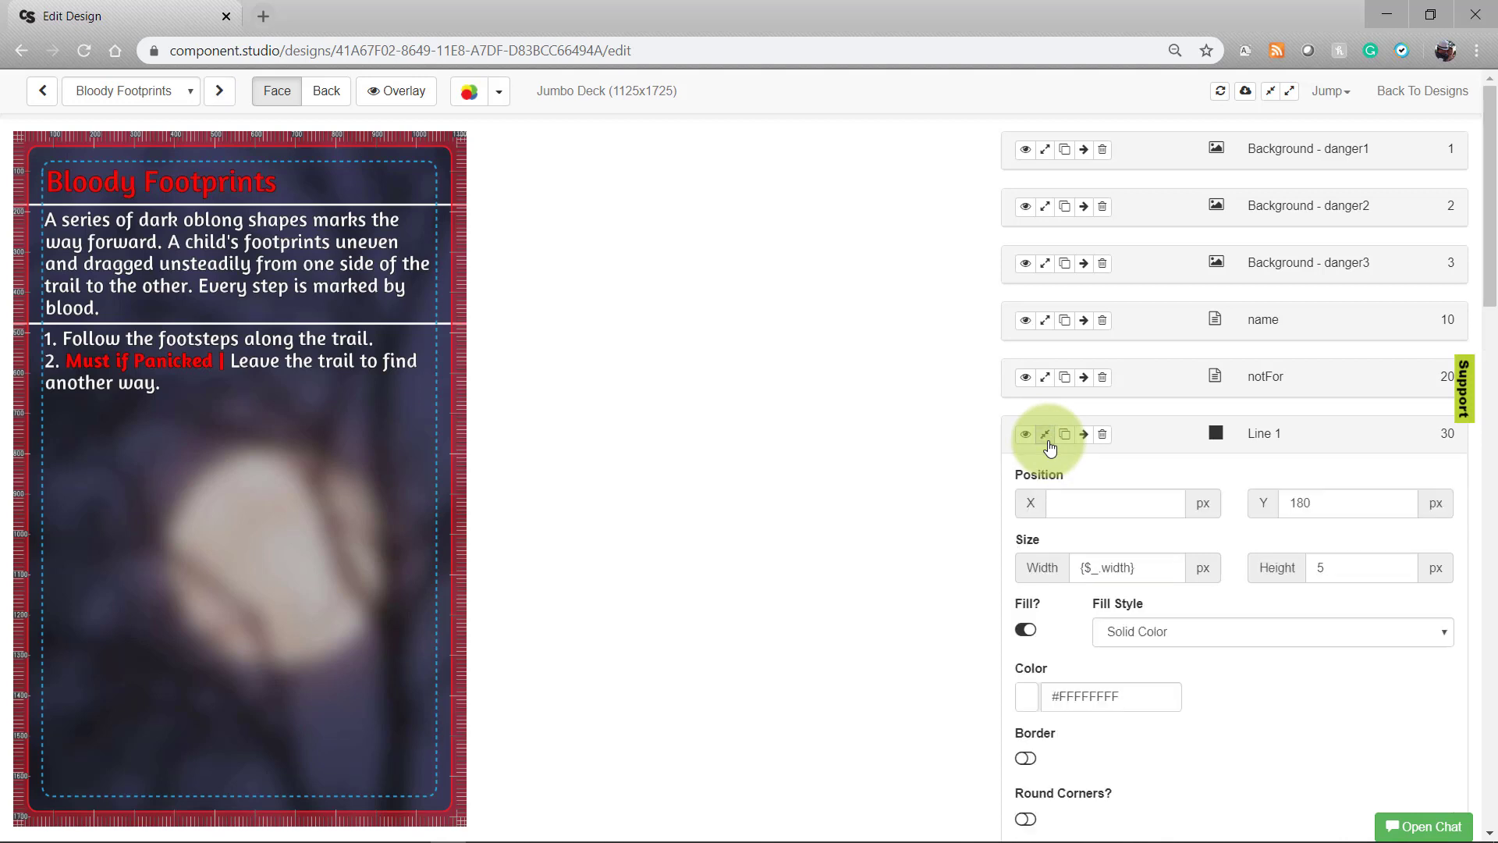
pyautogui.click(1302, 506)
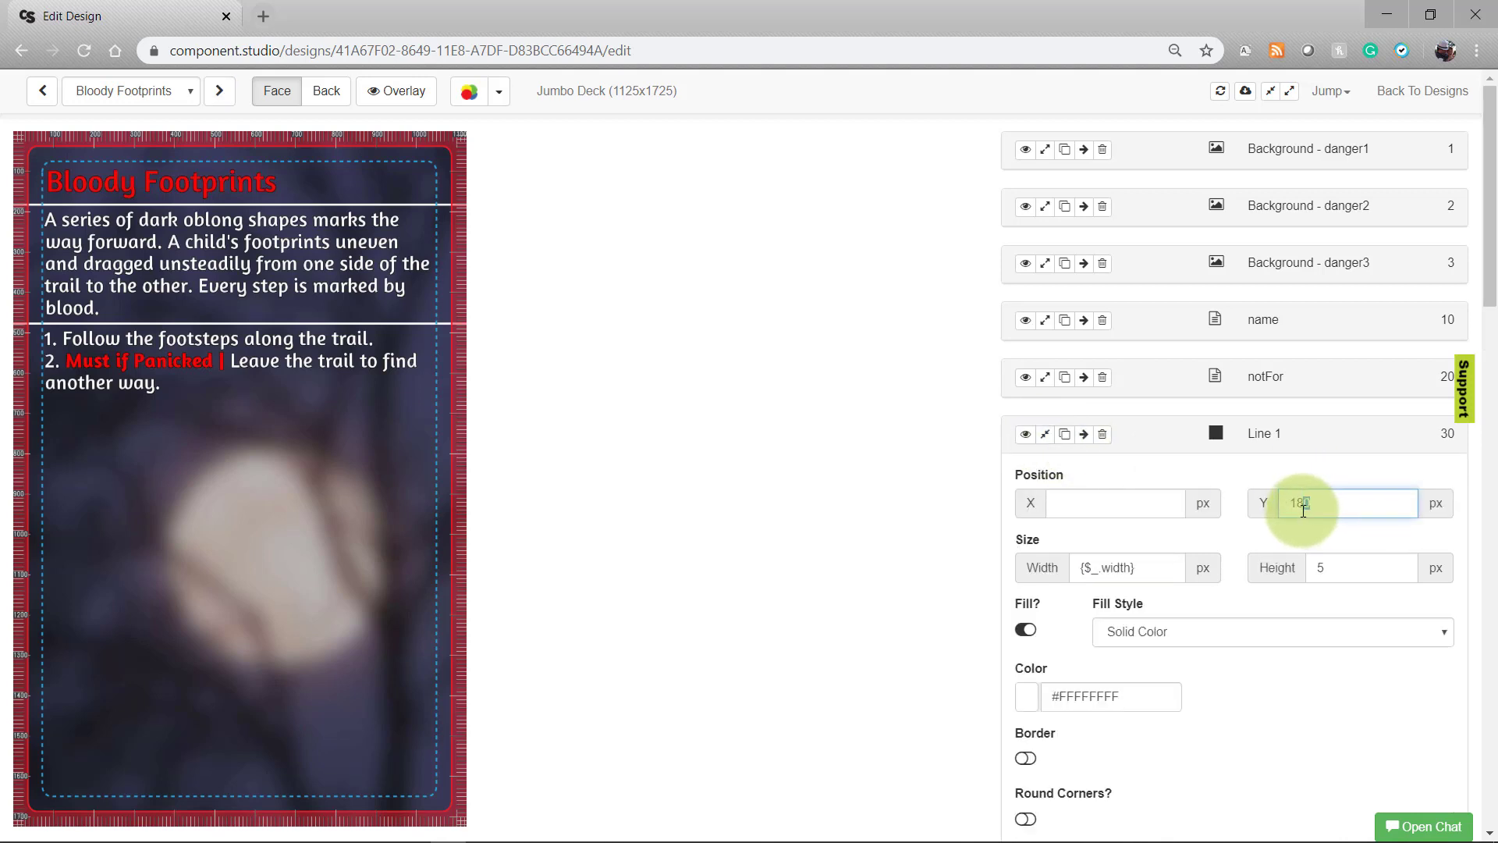
pyautogui.moveTo(1302, 506); pyautogui.dragTo(1309, 535)
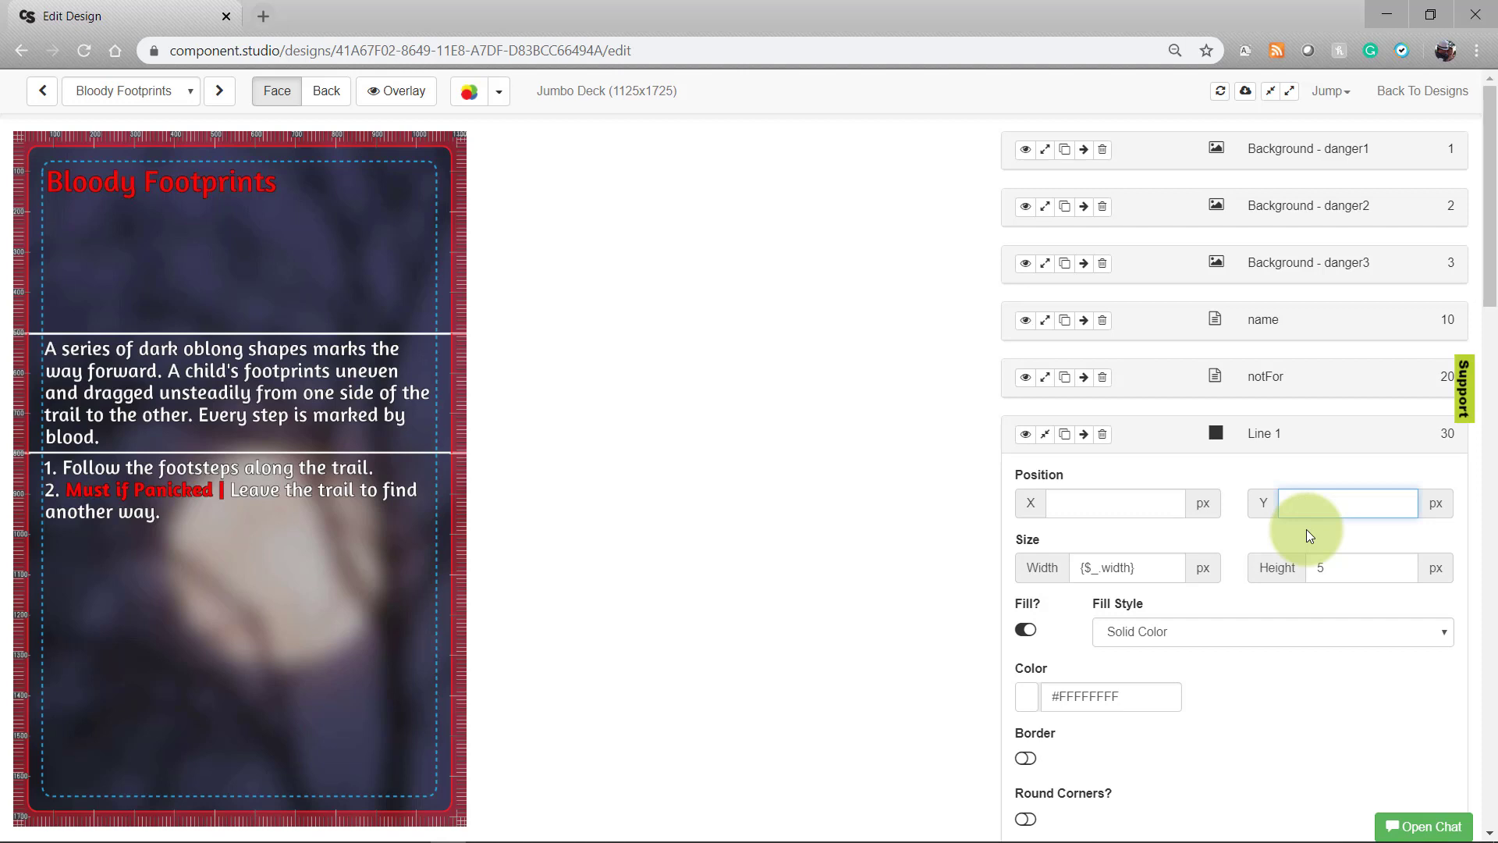
pyautogui.write('0')
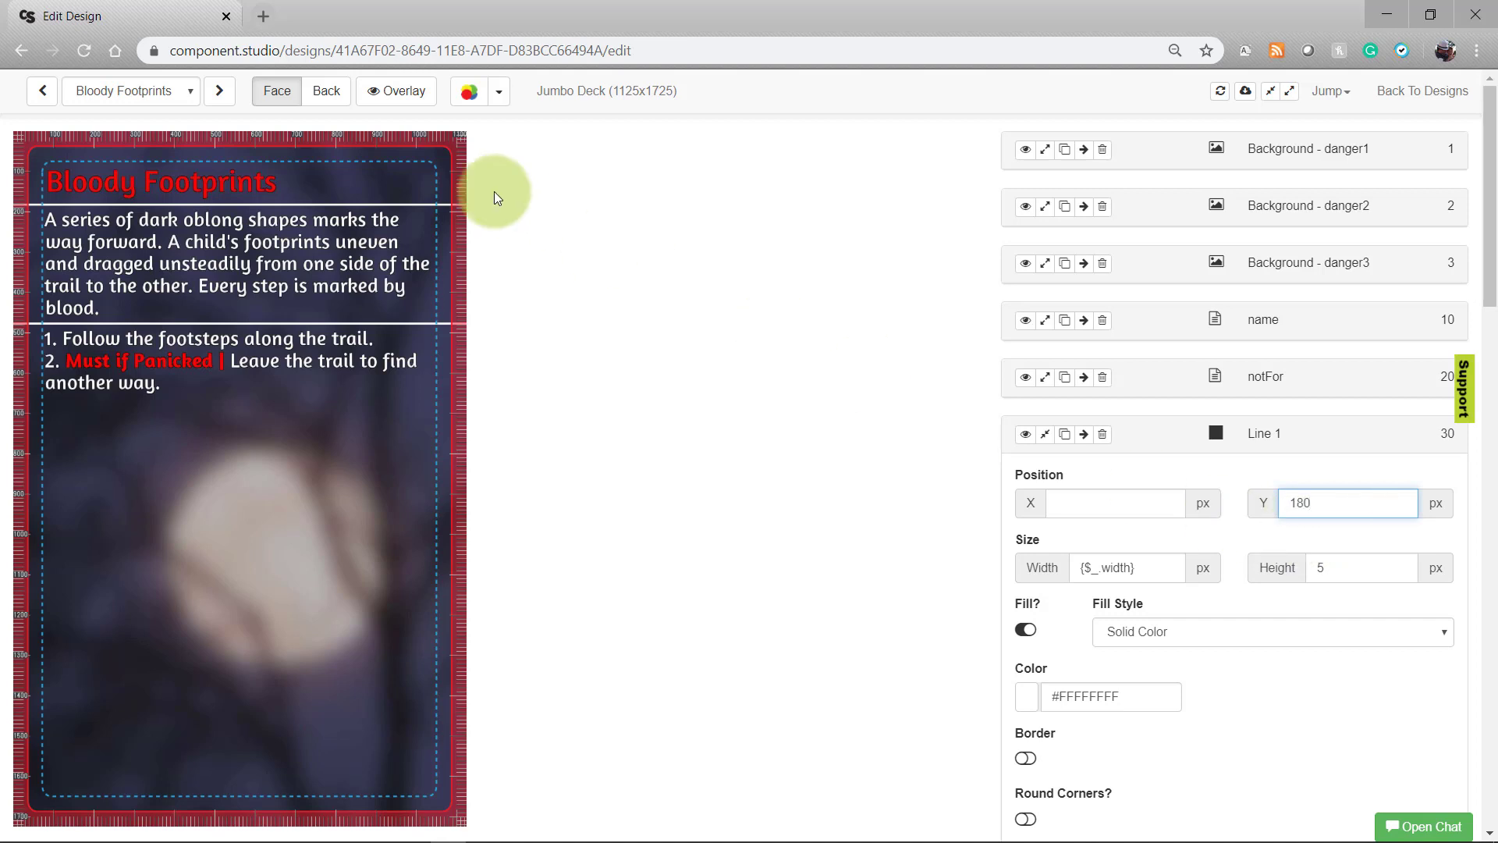
# - Switch to the Deep Creek card and examine the Y position expressions of Line 2 and the options step
pyautogui.click(227, 97)
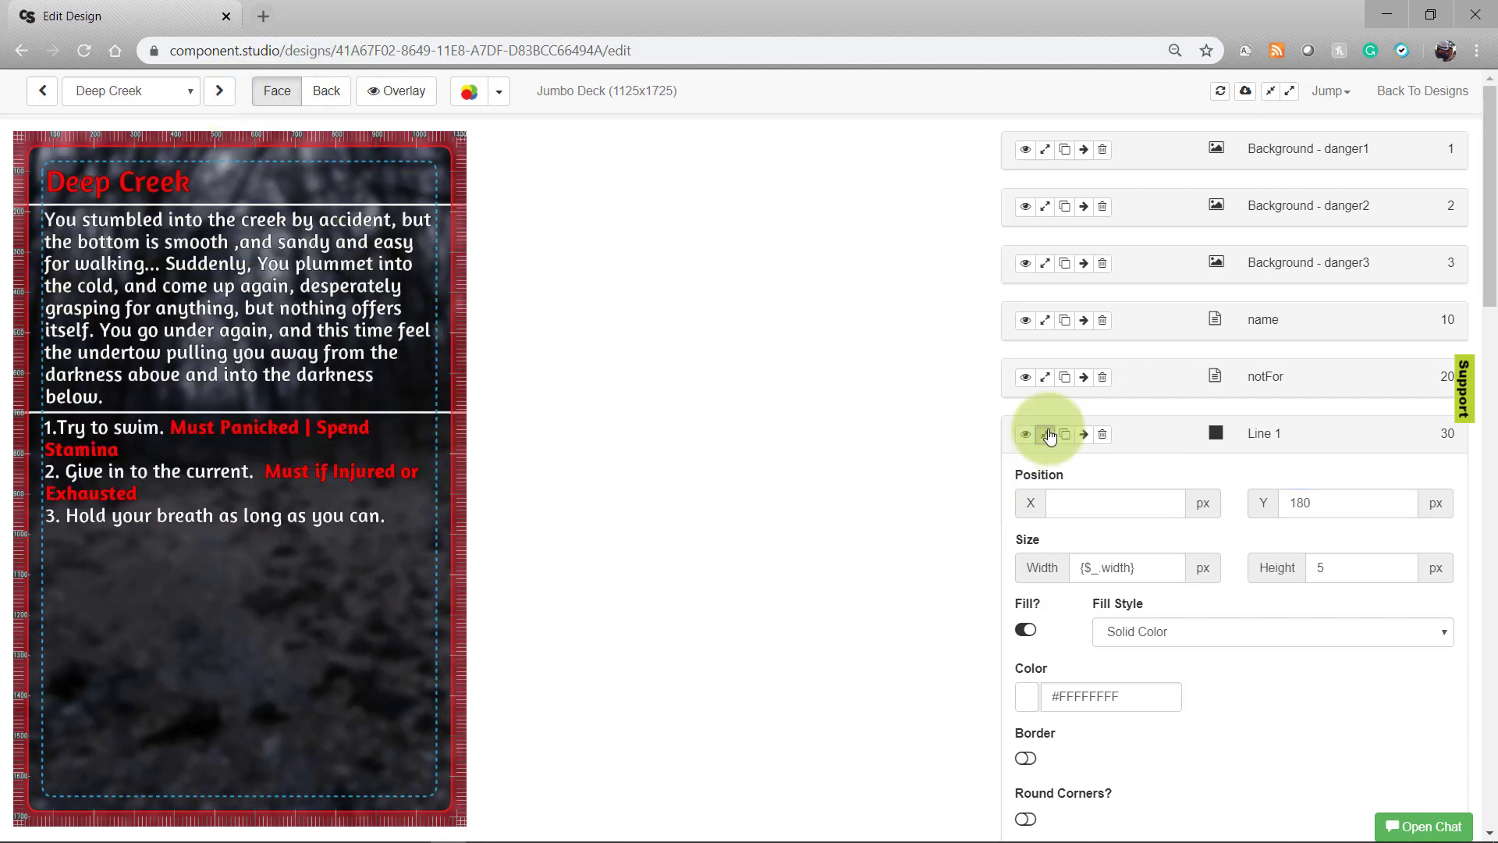
pyautogui.click(1045, 434)
pyautogui.click(1047, 490)
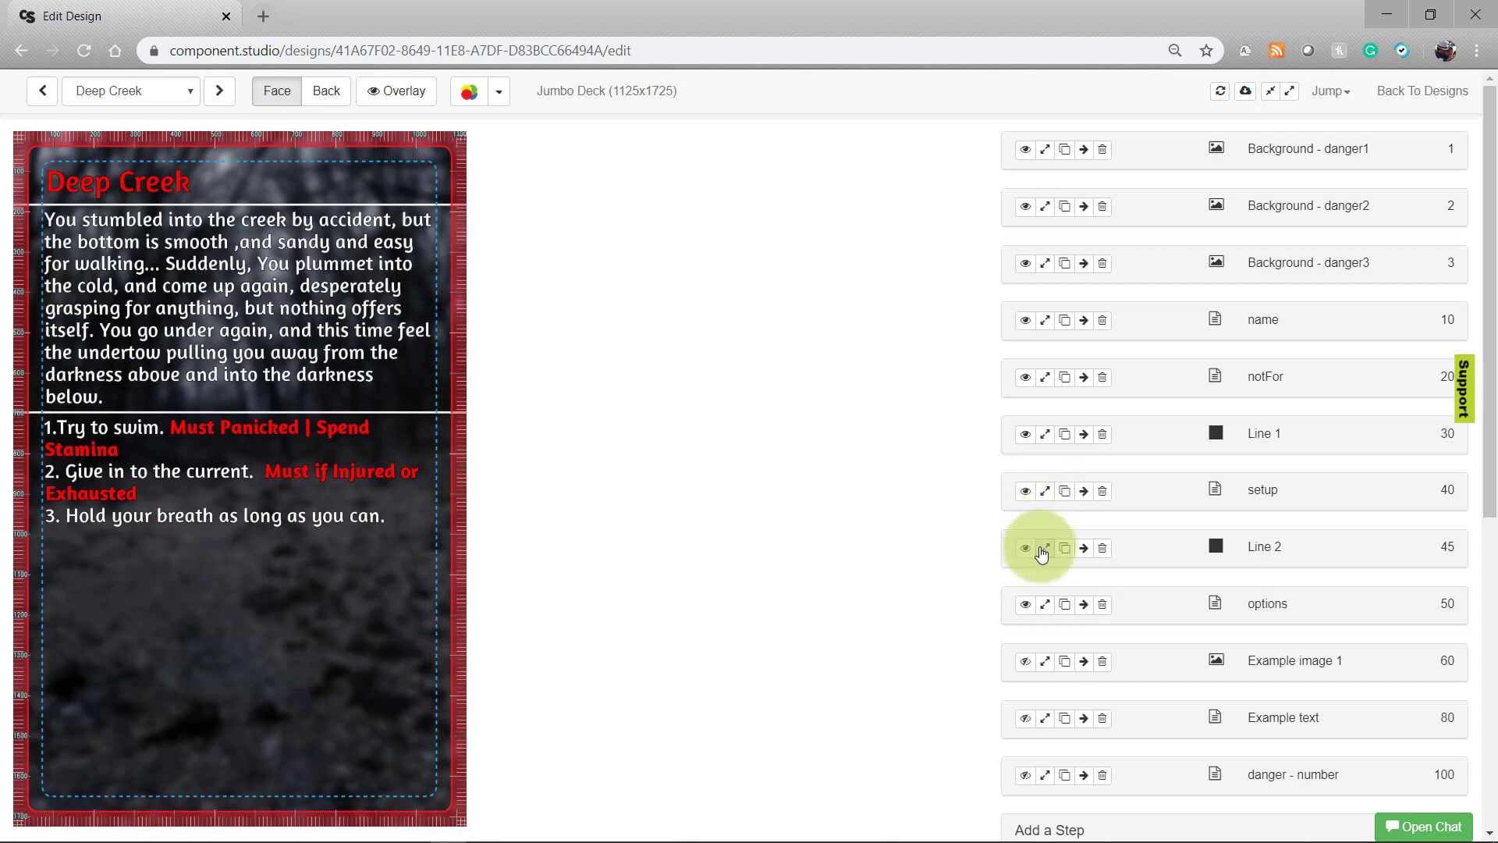
pyautogui.click(1043, 548)
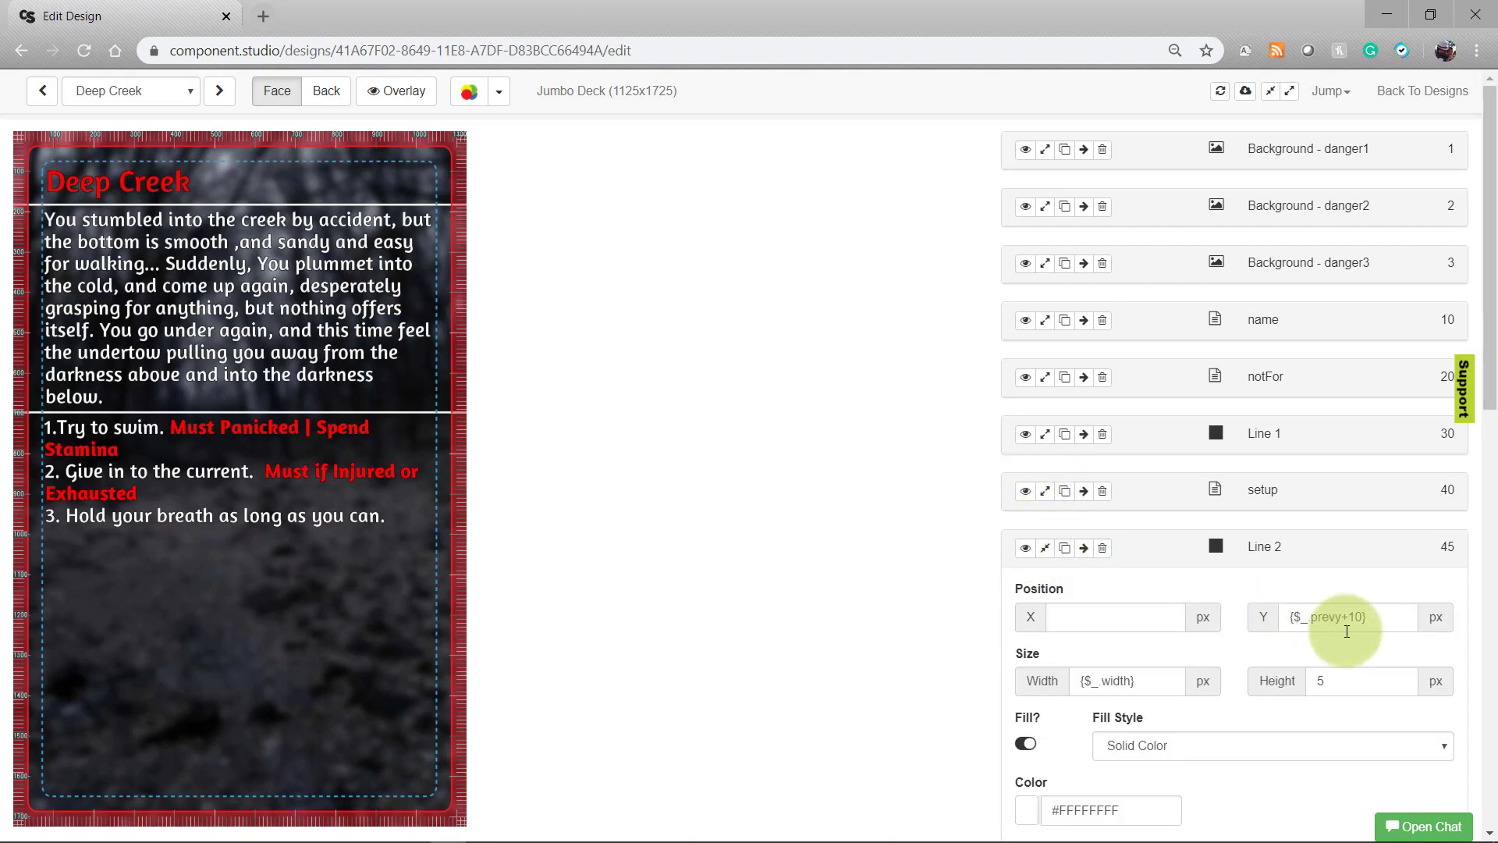
pyautogui.moveTo(1364, 616); pyautogui.dragTo(1270, 626)
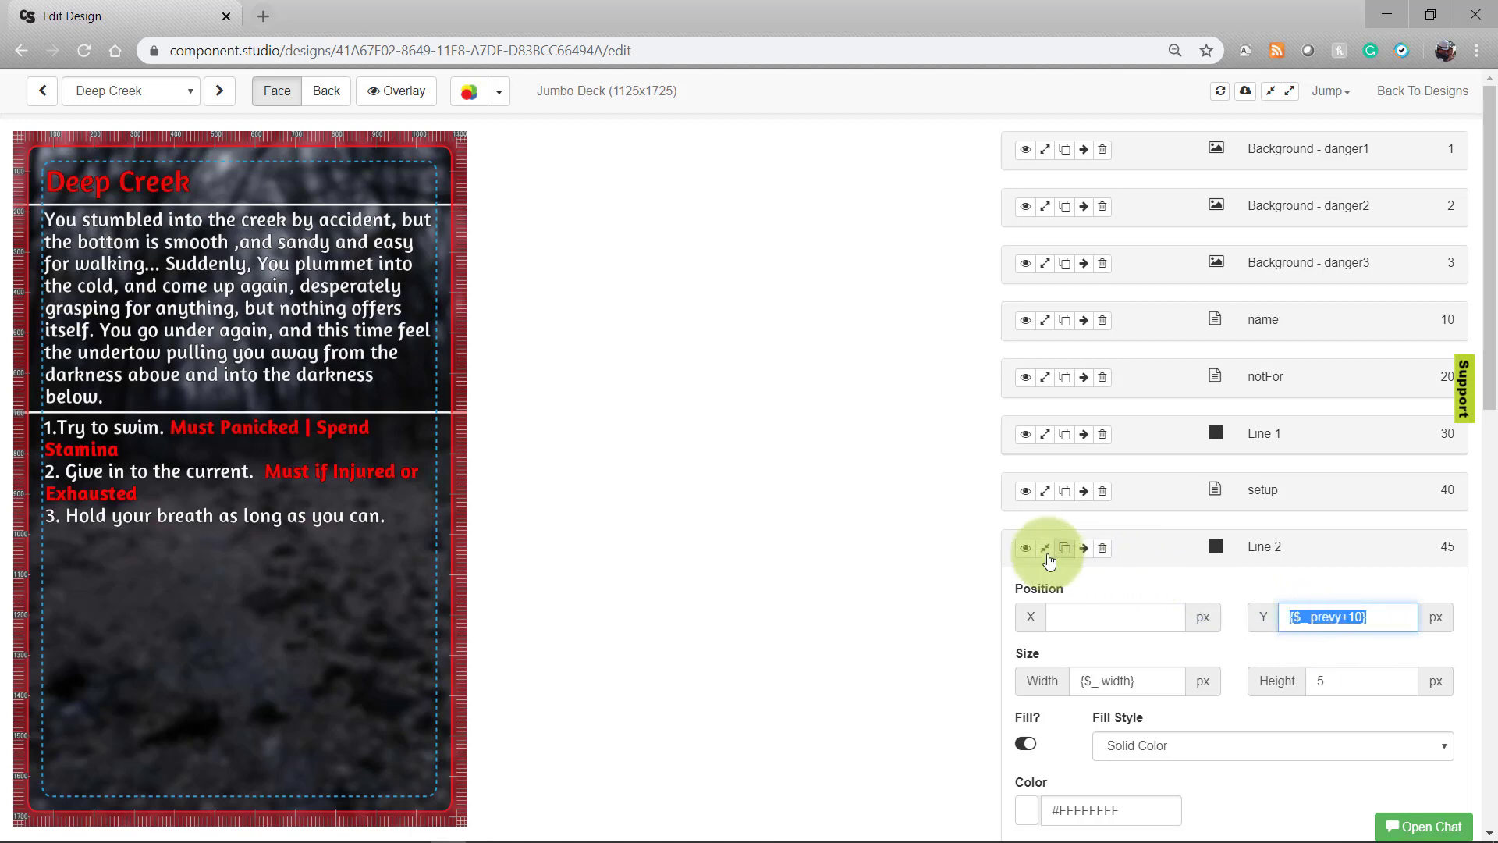
pyautogui.click(1041, 550)
pyautogui.click(1044, 604)
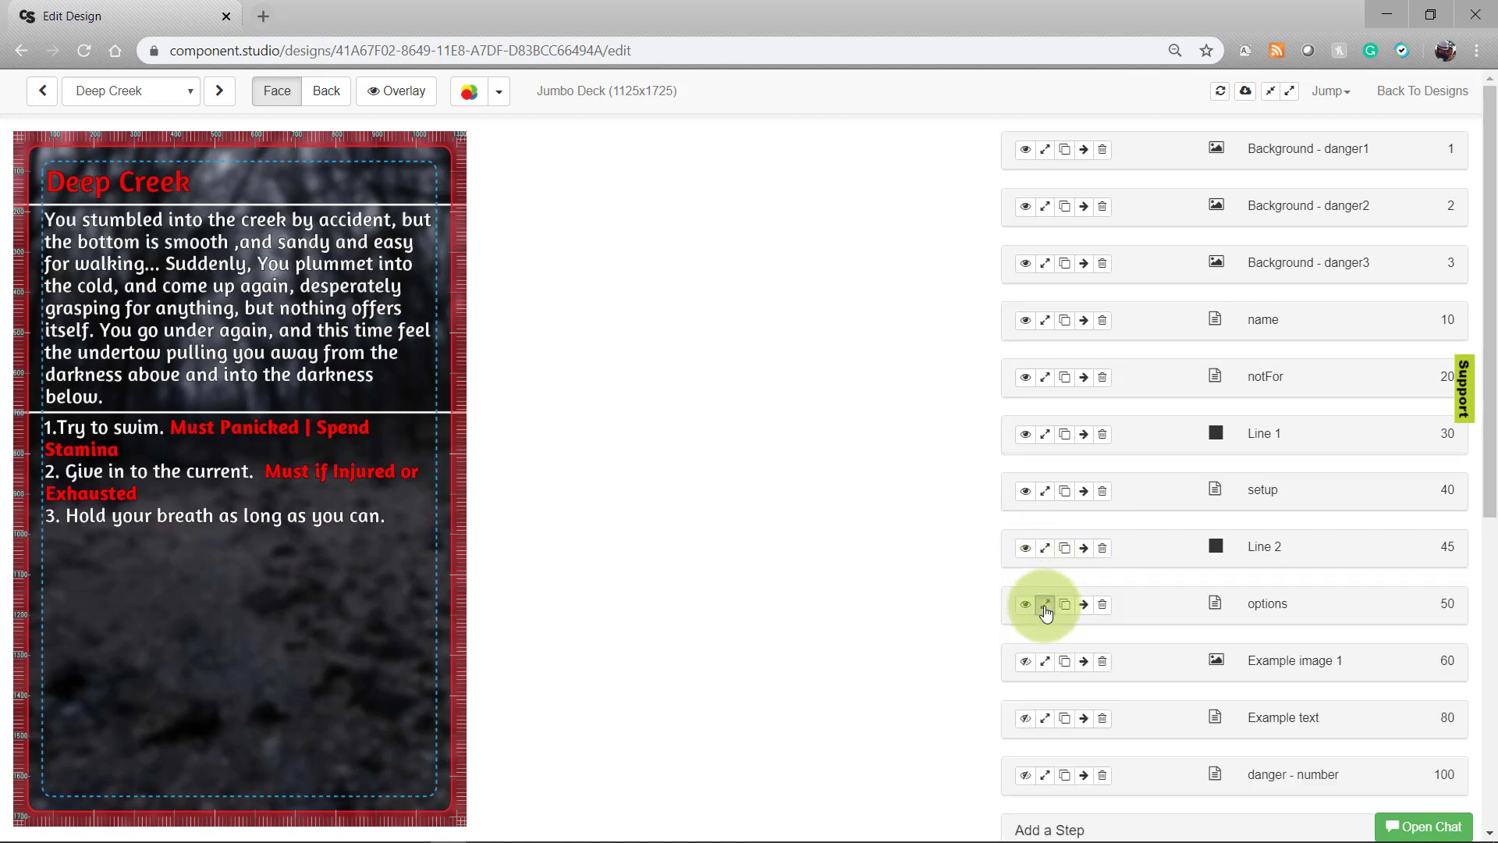
pyautogui.moveTo(1344, 665); pyautogui.dragTo(1240, 677)
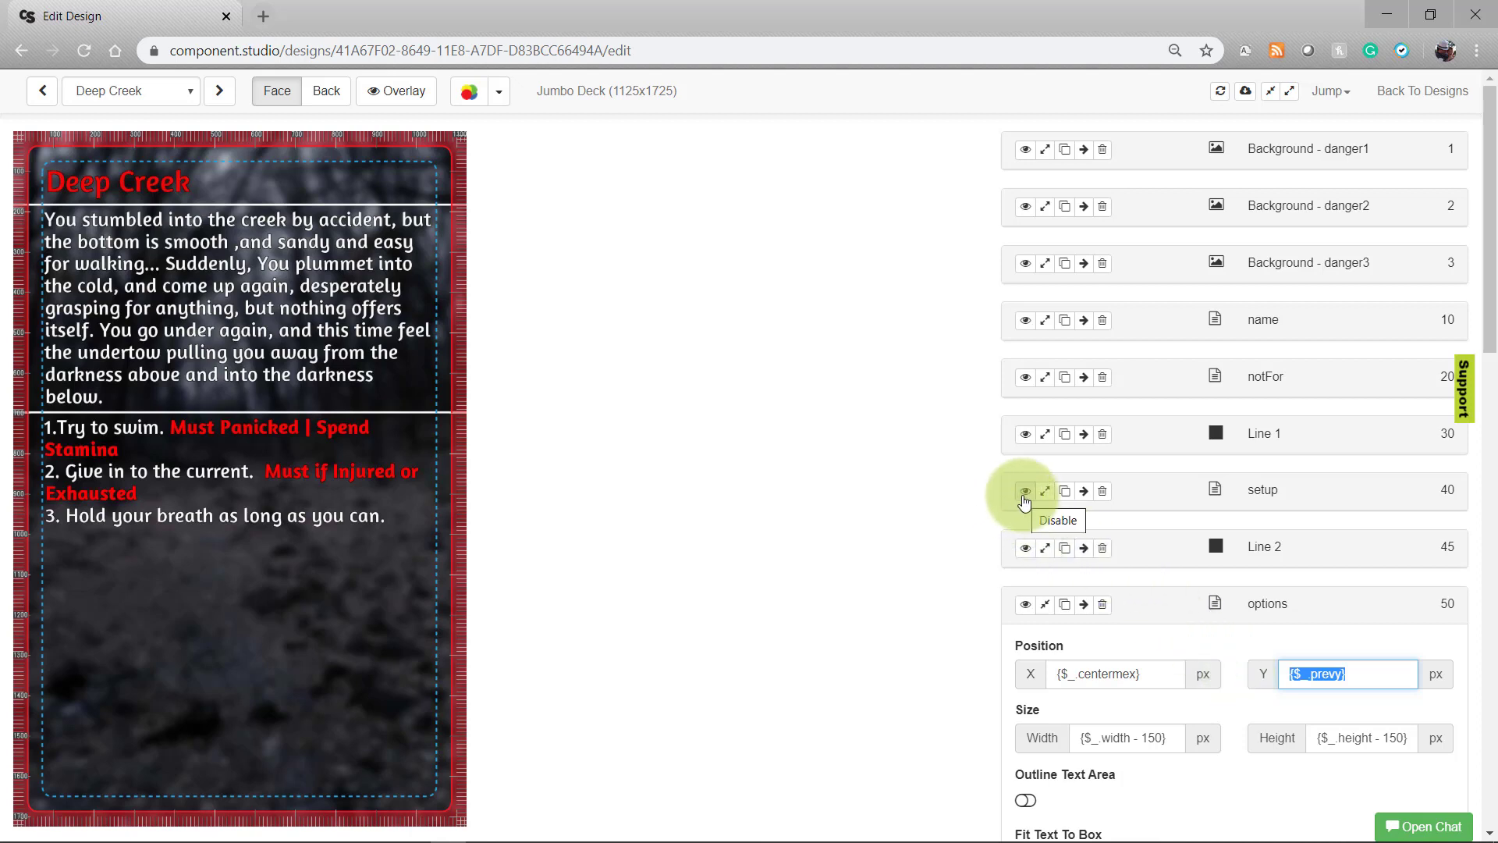
# - Disable the setup step briefly to preview the card without it, re-enable it, and collapse the options step
pyautogui.click(1024, 492)
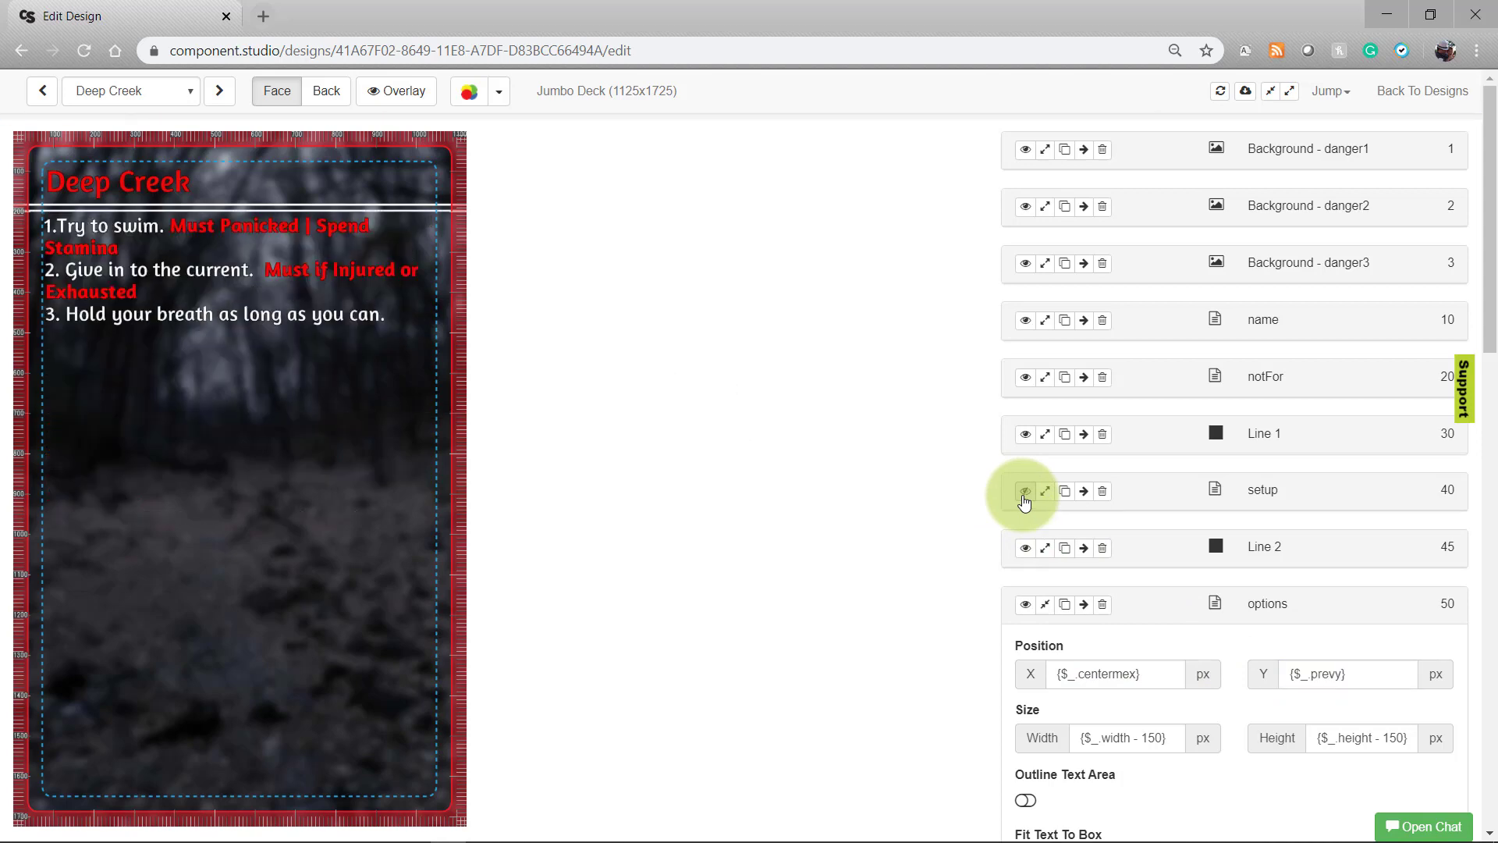
pyautogui.click(1024, 491)
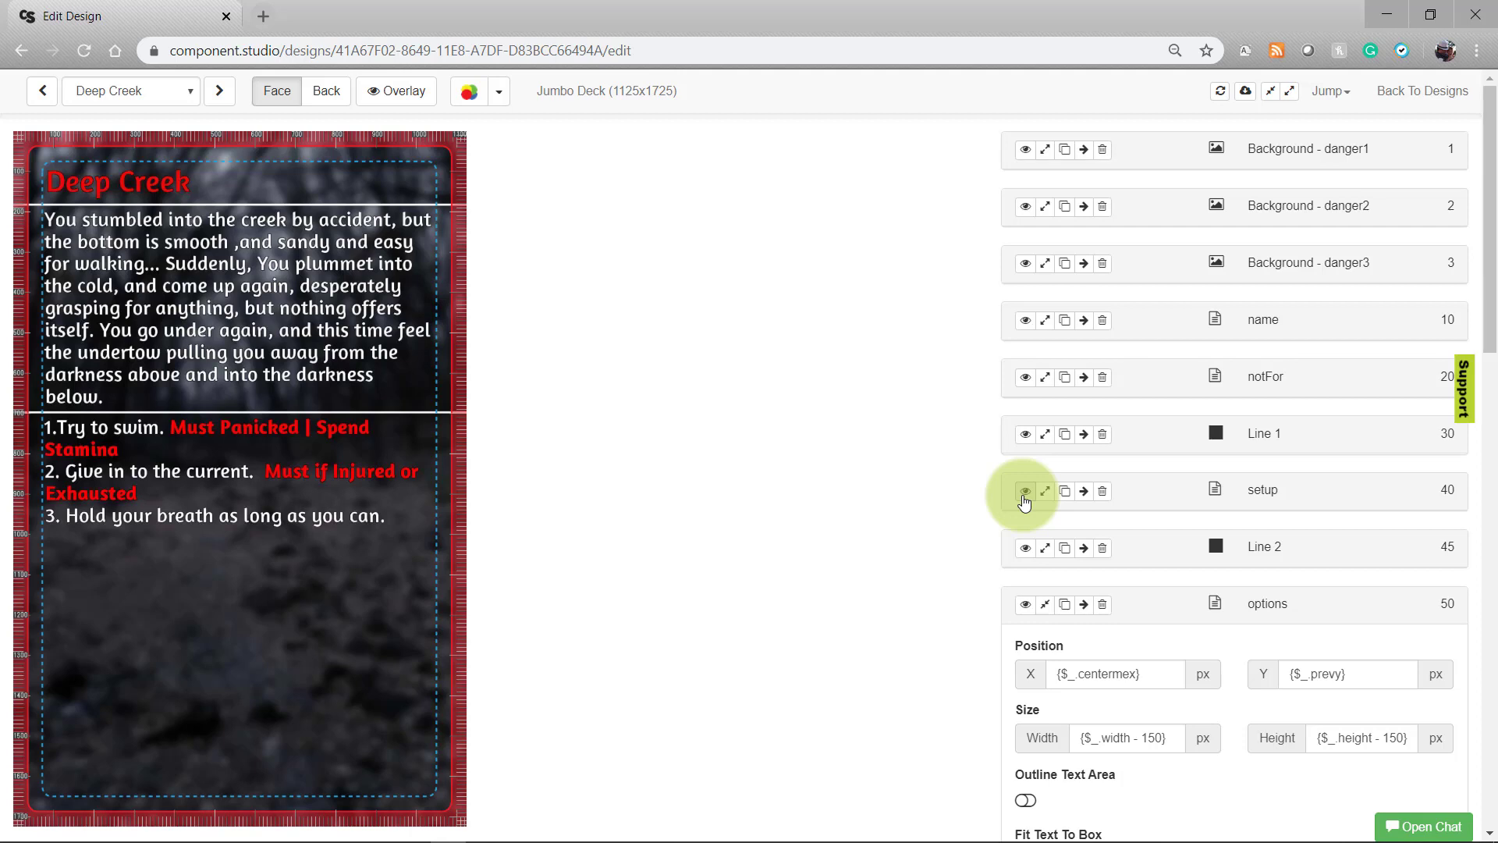
pyautogui.click(1044, 604)
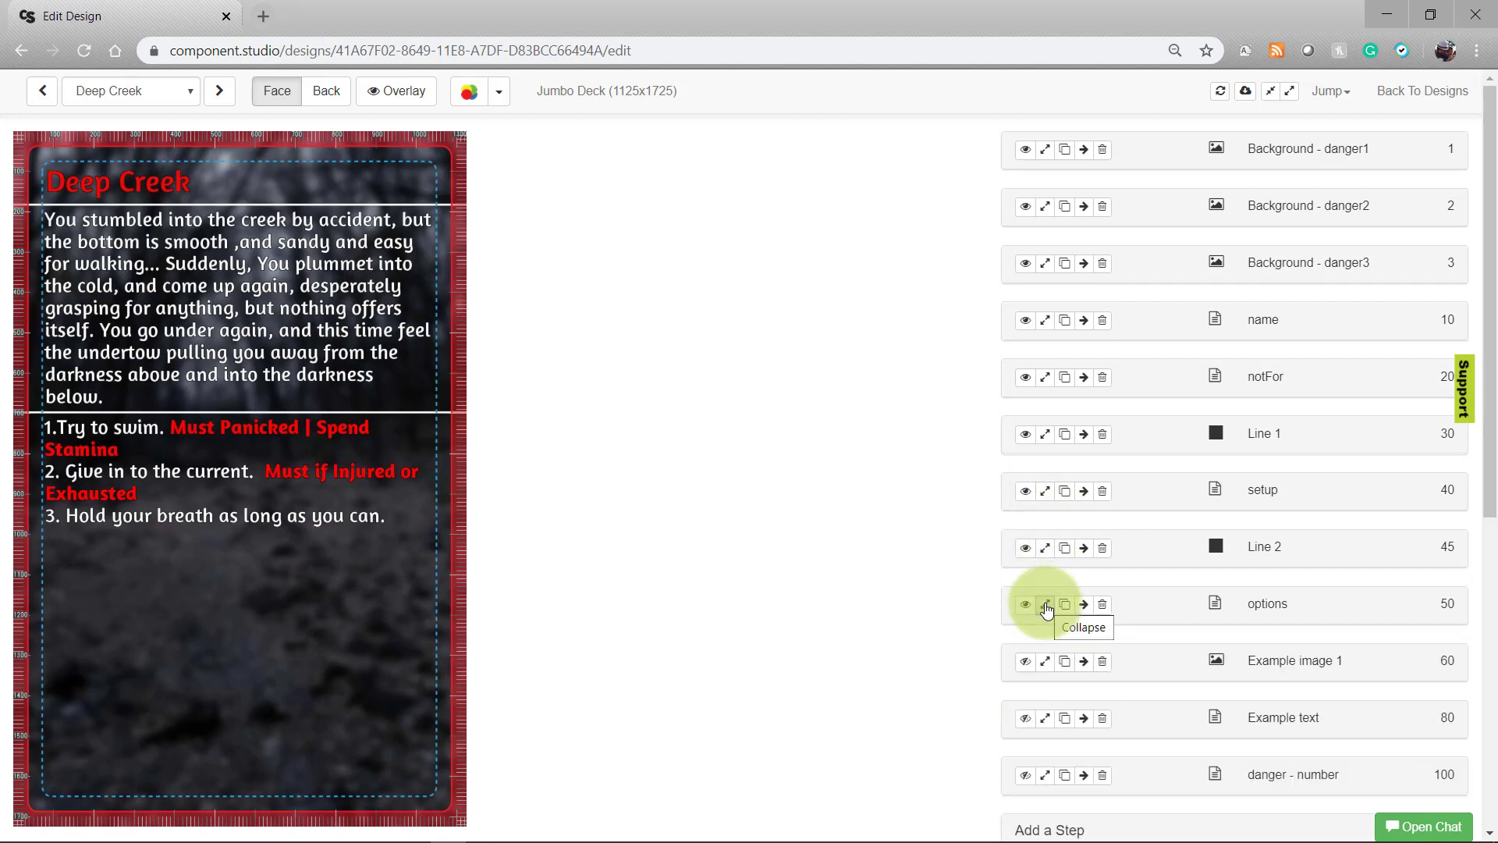
# - Enable the Example image 1 and Example text steps, and resize the example image to a width of 200 px
pyautogui.click(1025, 662)
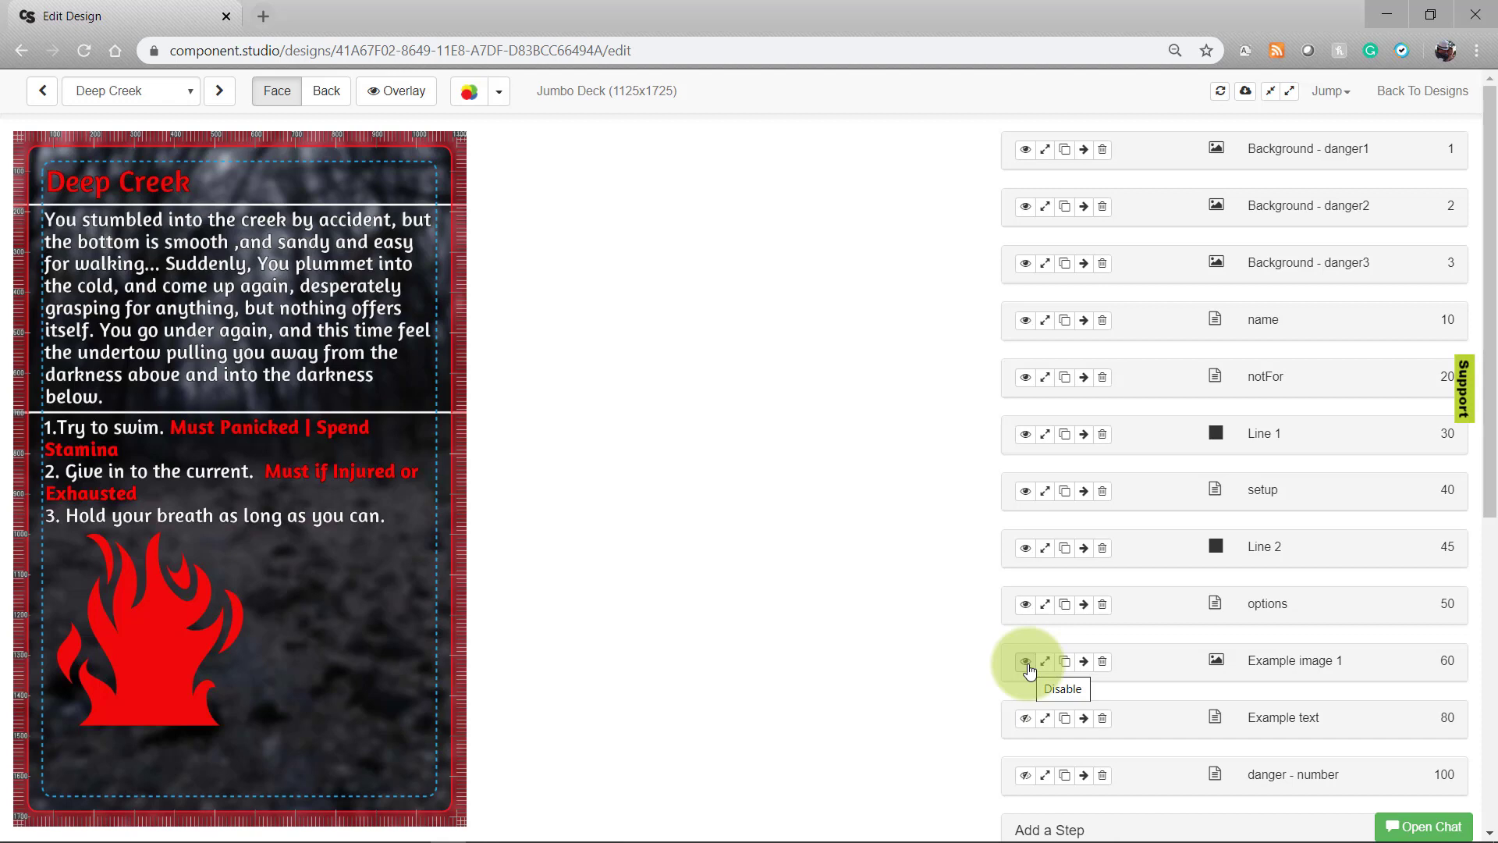
pyautogui.click(1022, 724)
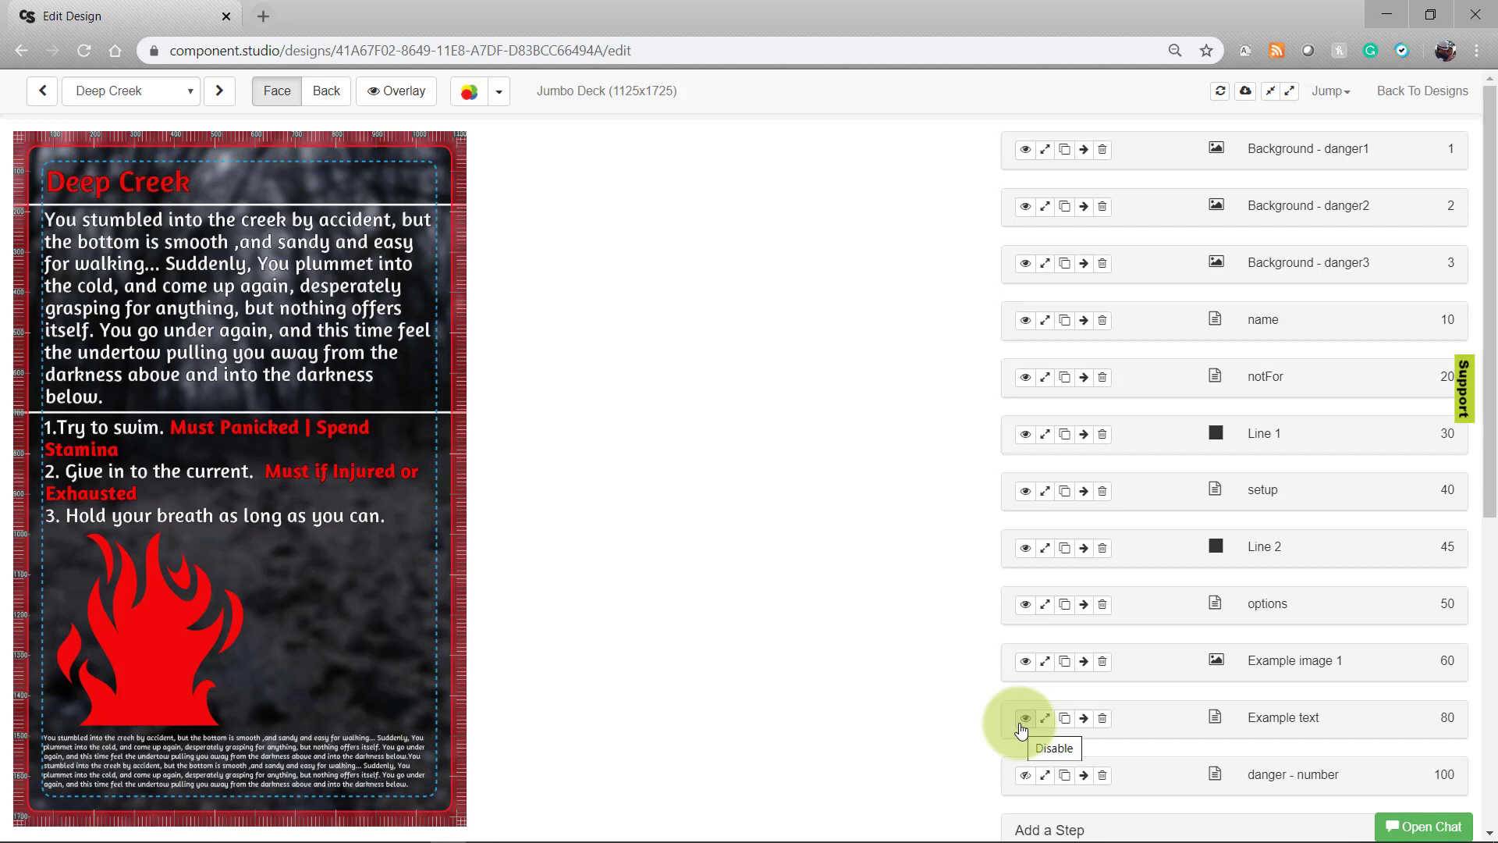
pyautogui.click(1044, 662)
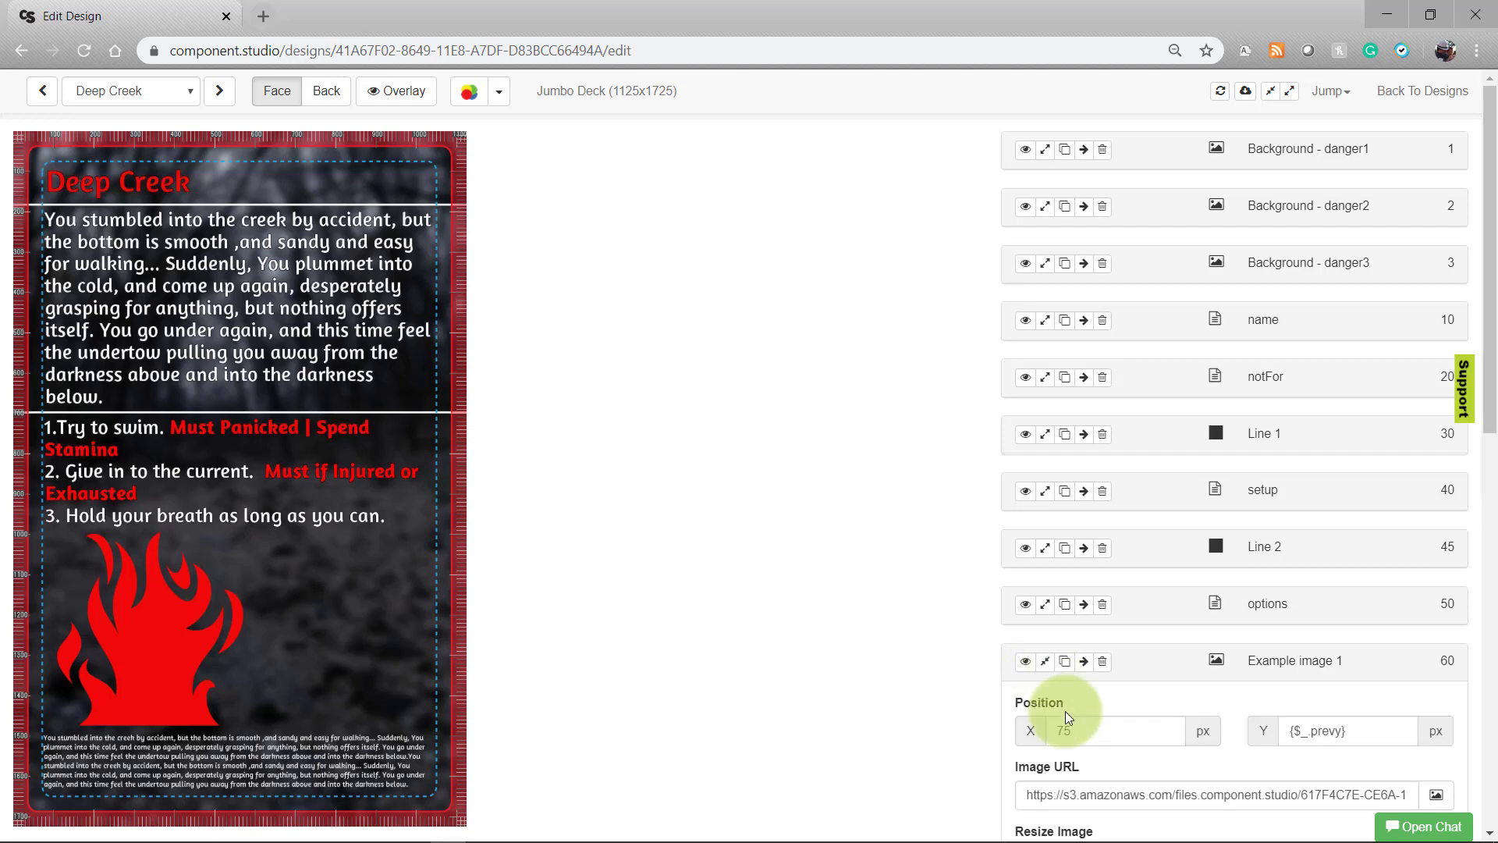
pyautogui.scroll(-3, 1068, 716)
pyautogui.click(1102, 662)
pyautogui.write('200')
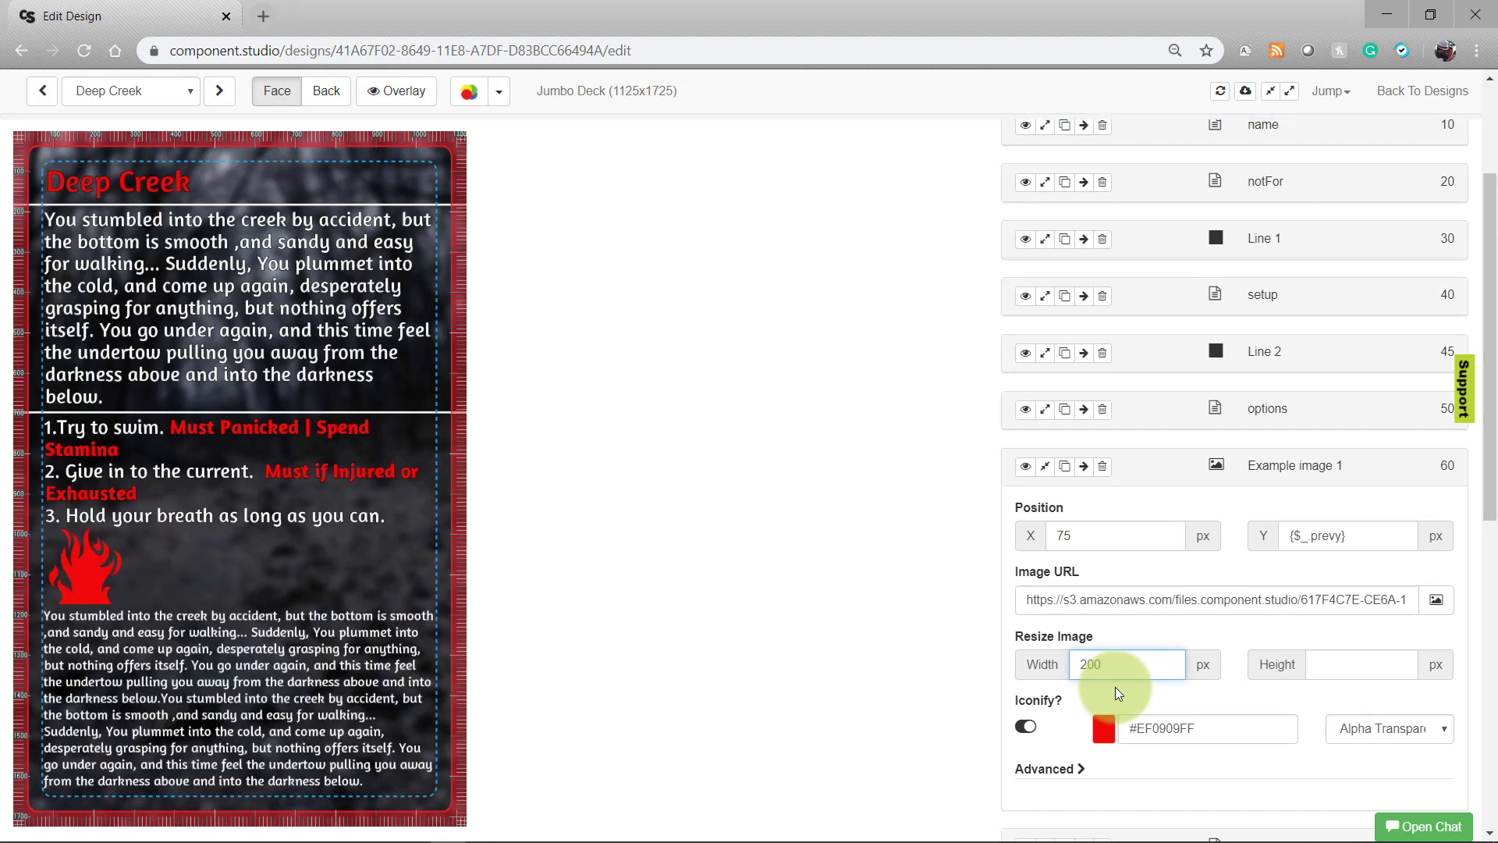
pyautogui.click(1045, 466)
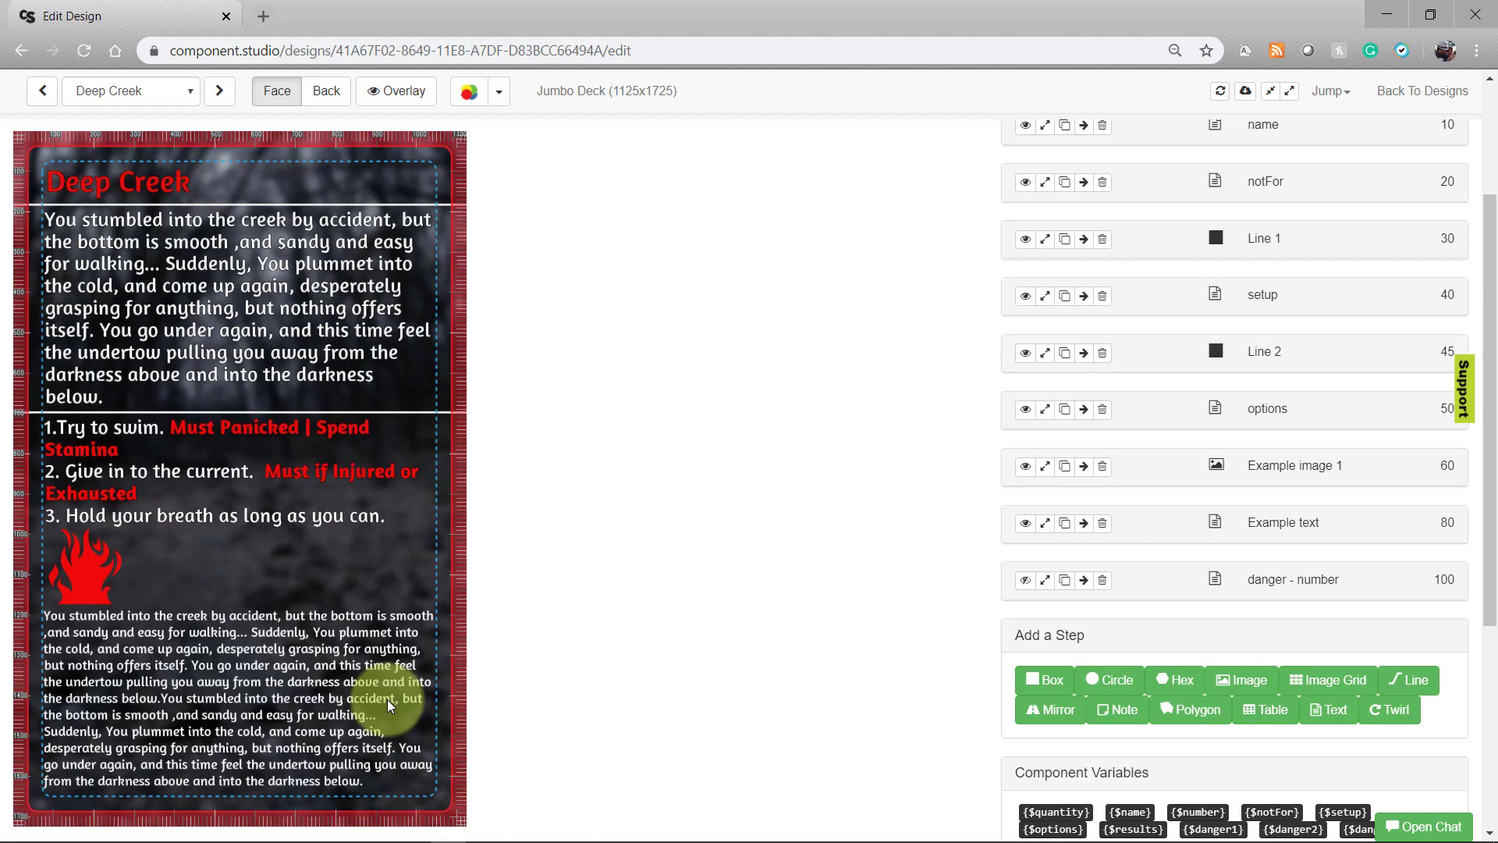
# - Examine the Y position and the full height expression of the Example text step
pyautogui.click(1045, 522)
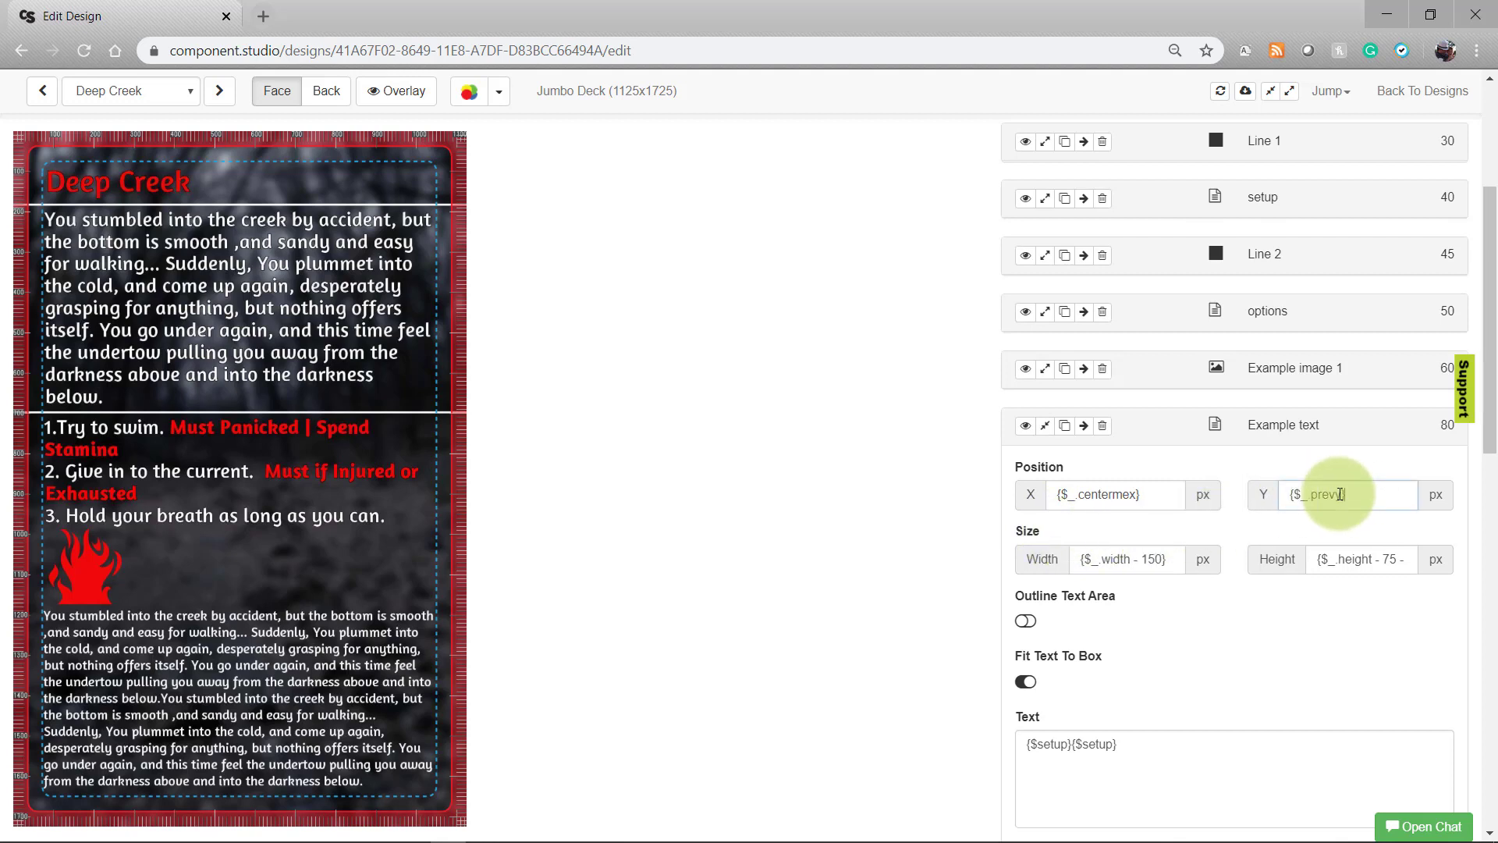
pyautogui.click(1336, 493)
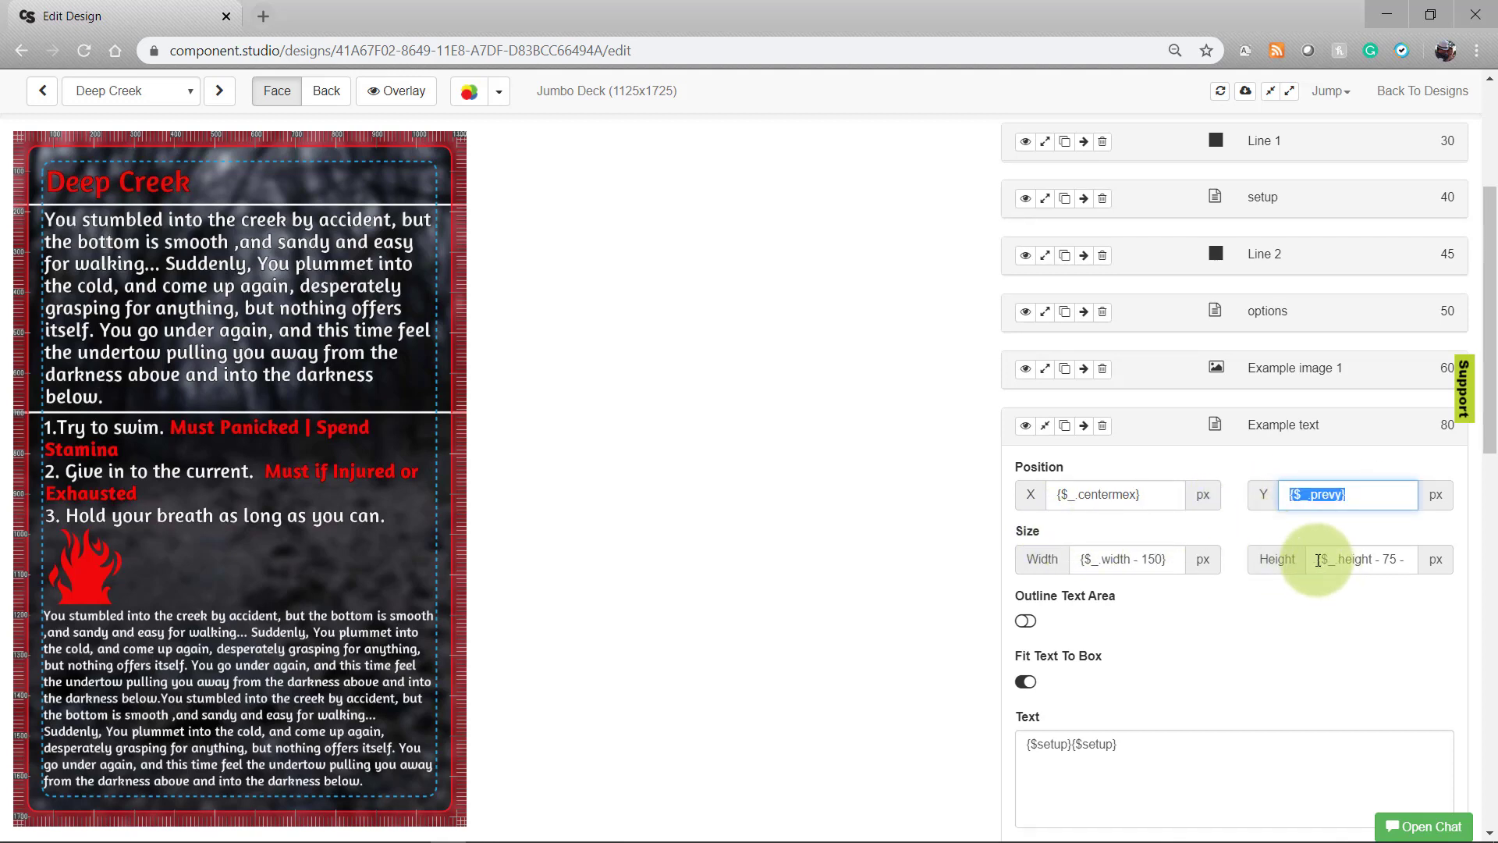
pyautogui.moveTo(1318, 560); pyautogui.dragTo(1430, 565)
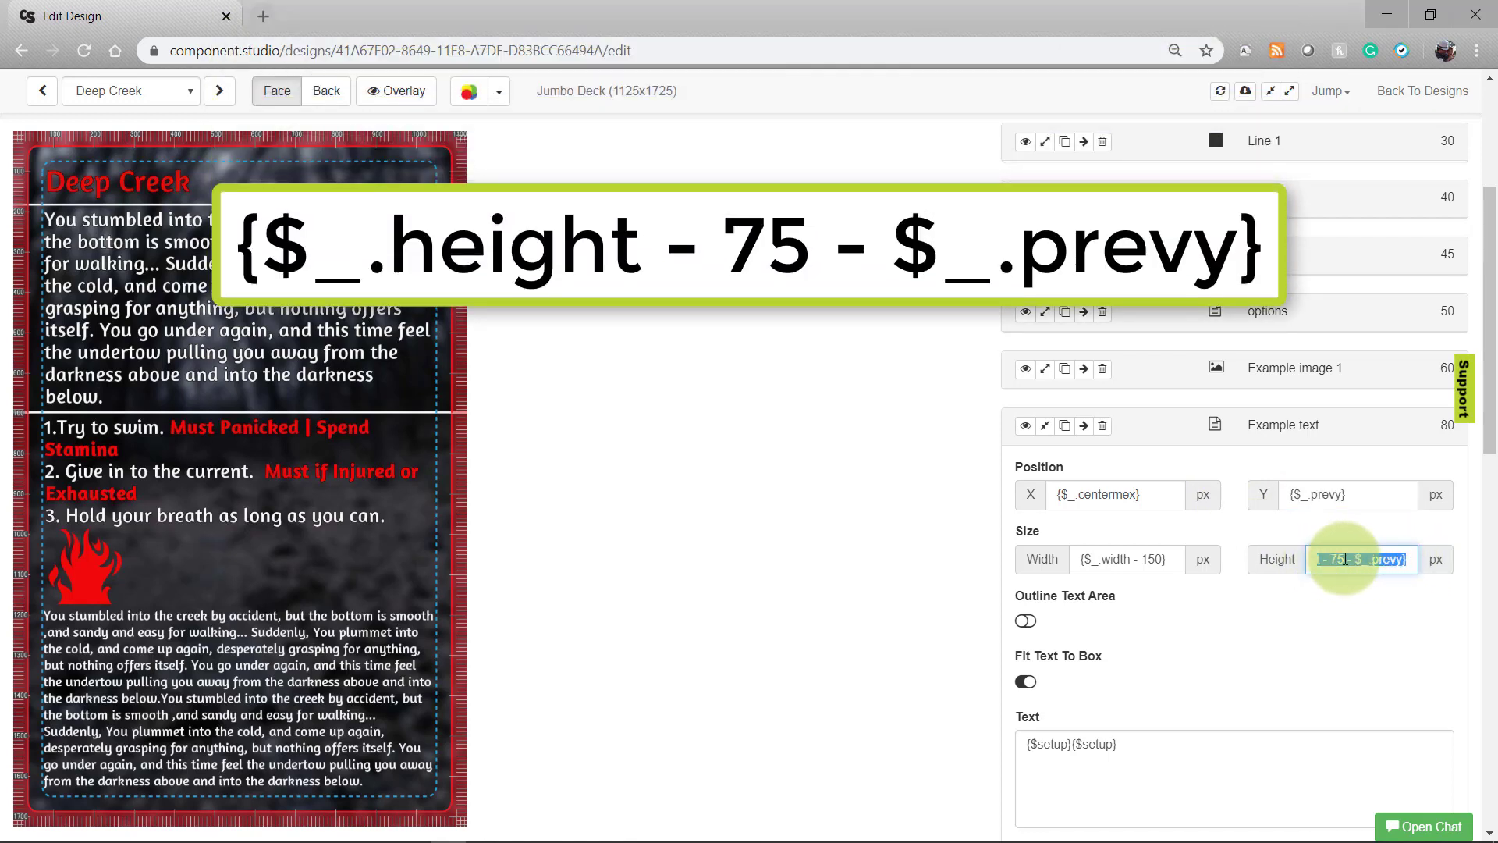
pyautogui.moveTo(1347, 558); pyautogui.dragTo(1217, 564)
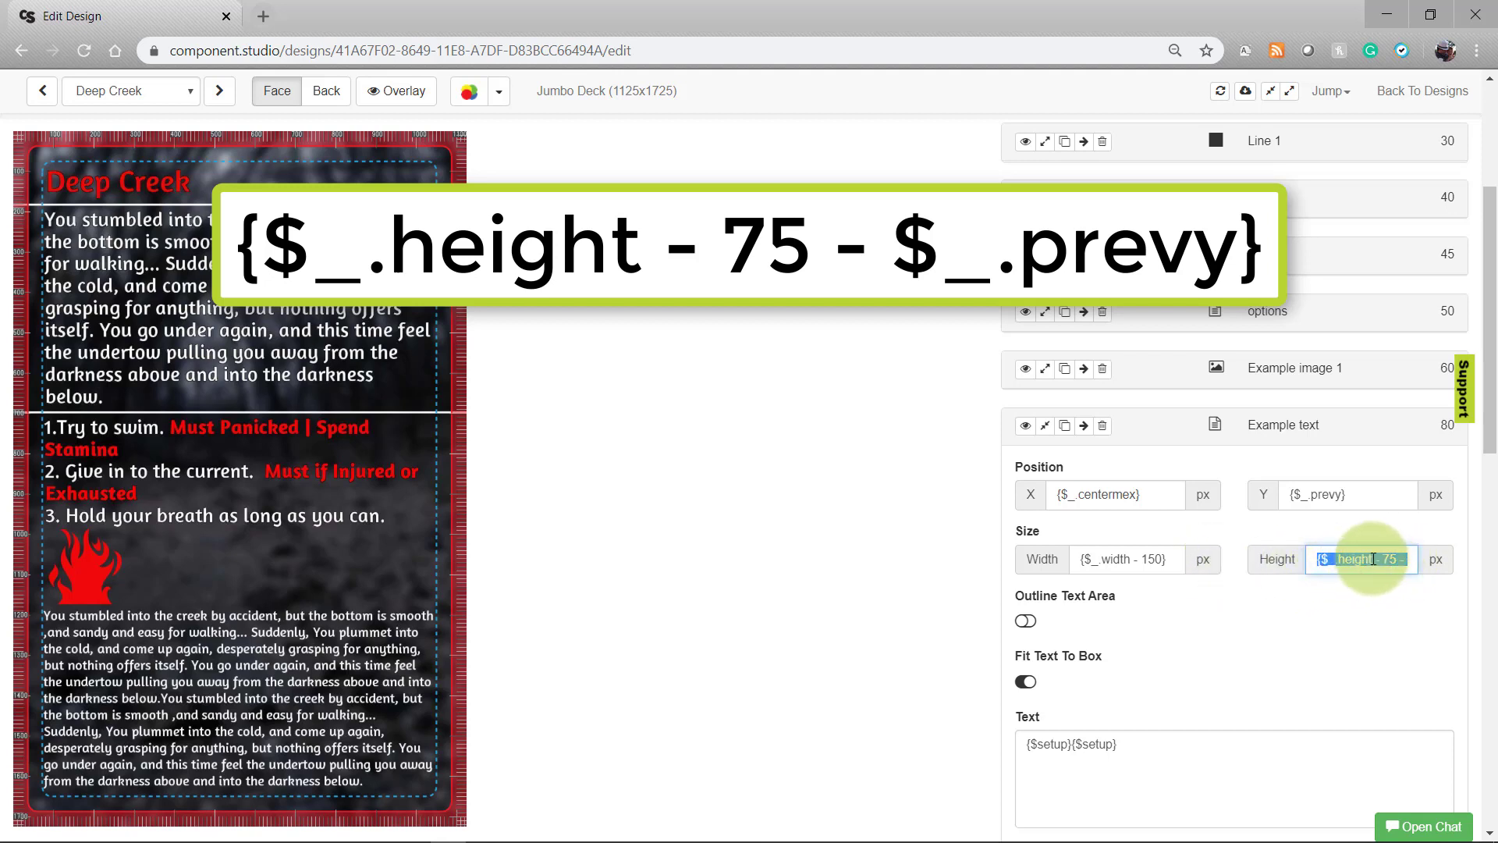
pyautogui.click(1379, 559)
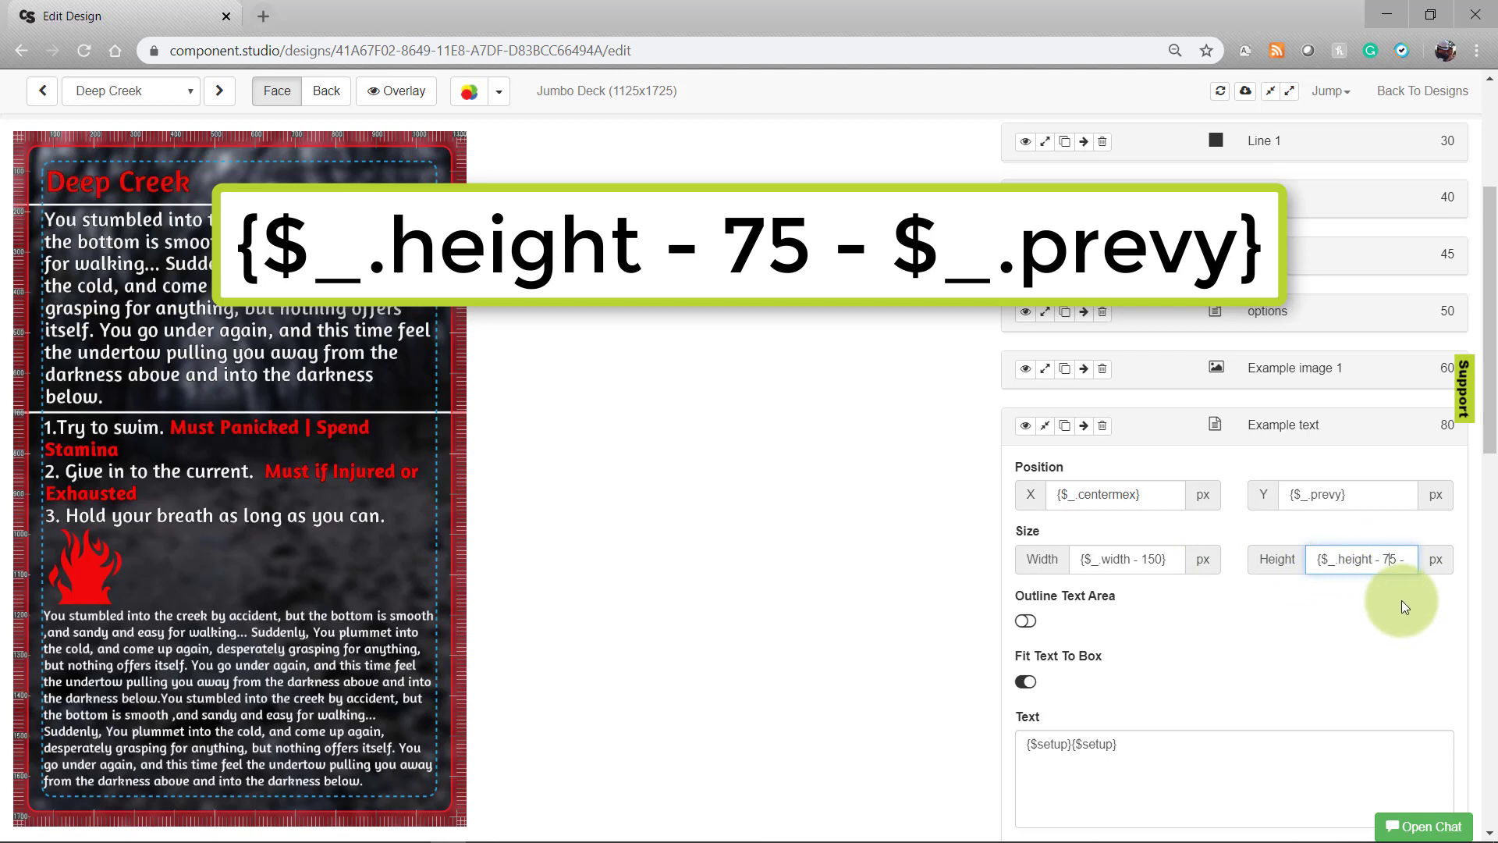
pyautogui.press('Right')
pyautogui.press('Right')
pyautogui.press('Right')
pyautogui.press('Right')
pyautogui.press('Right')
pyautogui.press('Right')
pyautogui.press('Right')
pyautogui.press('Right')
pyautogui.press('Right')
pyautogui.press('Right')
pyautogui.press('Right')
pyautogui.press('Right')
pyautogui.press('Right')
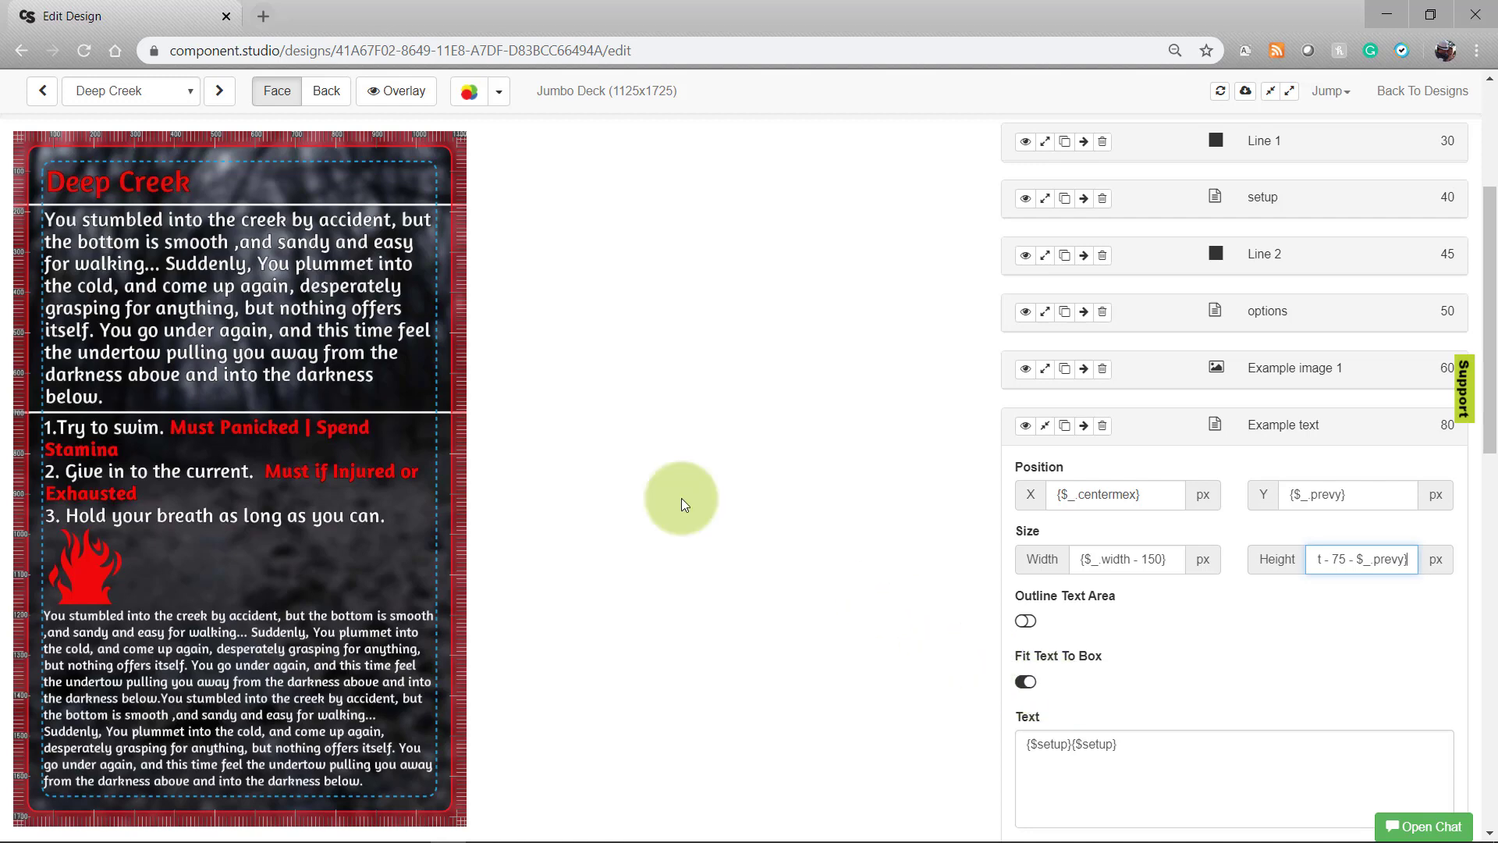
# - Show the Weeping Woman card and examine the X position expression of the notFor step
pyautogui.click(220, 92)
pyautogui.click(220, 101)
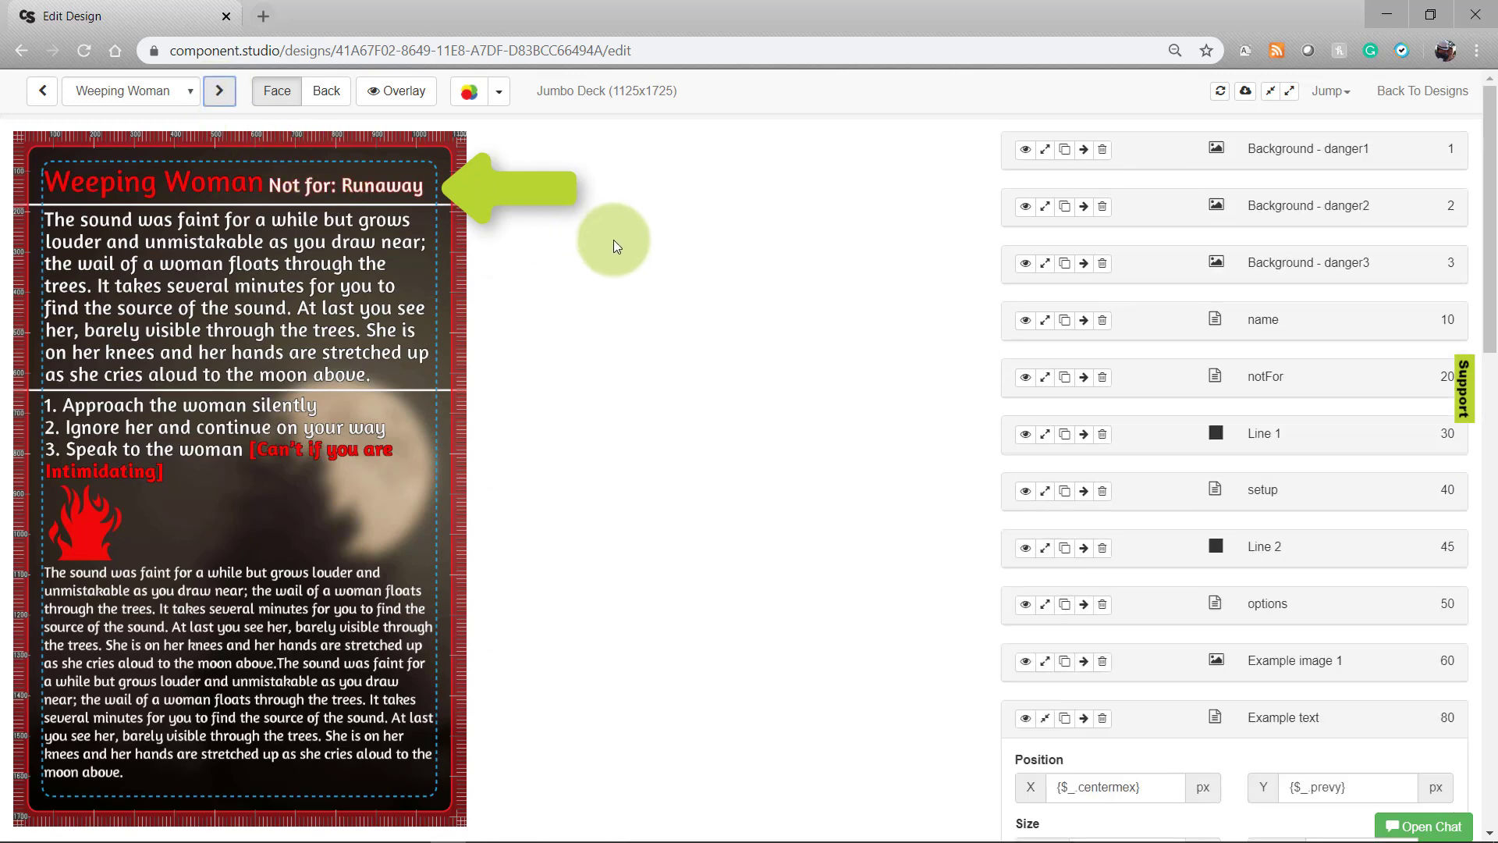
pyautogui.click(1045, 378)
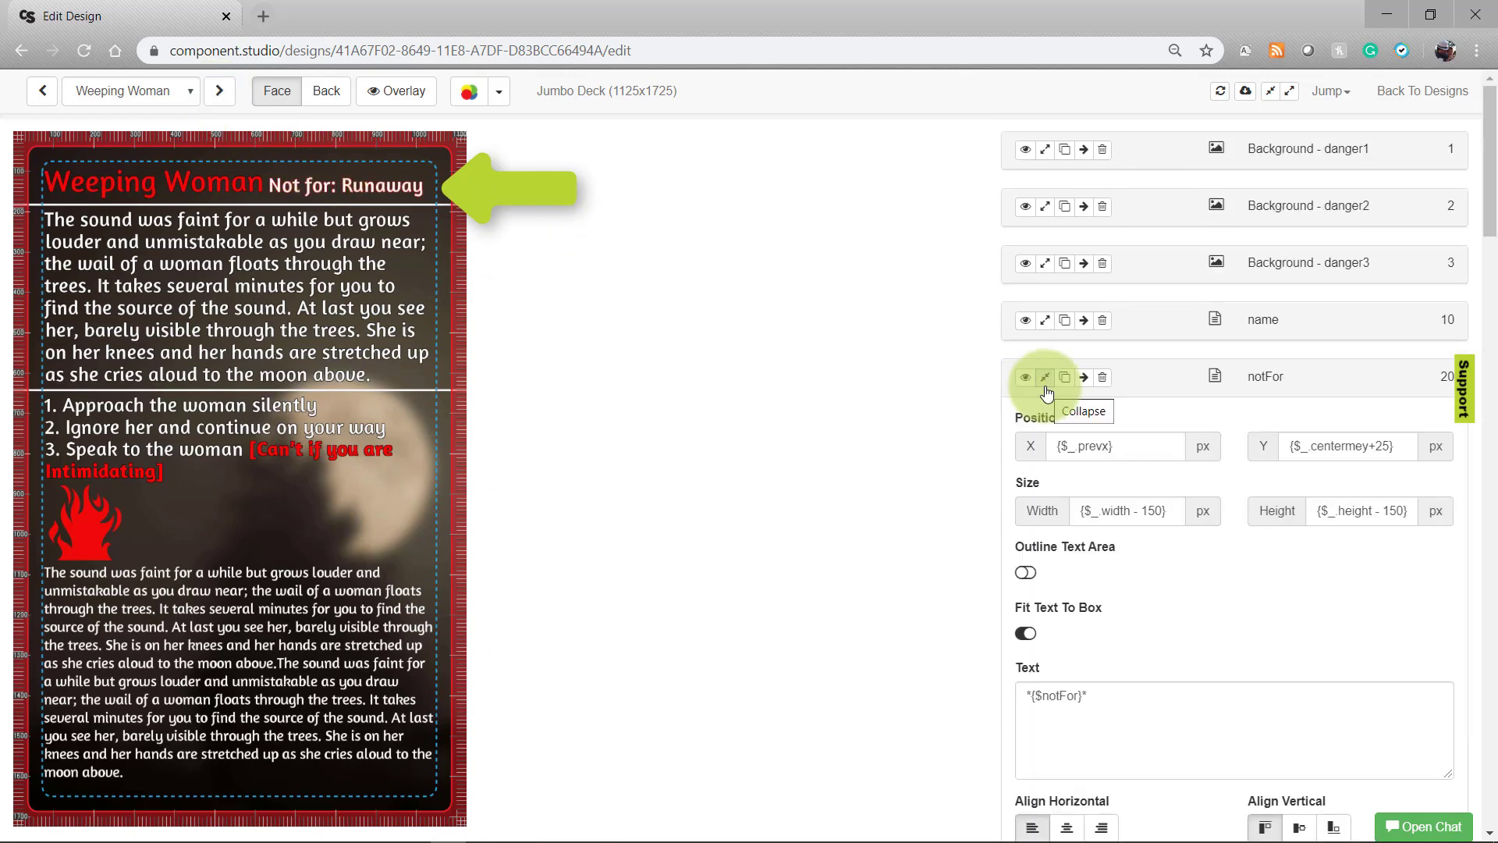
pyautogui.moveTo(1131, 449); pyautogui.dragTo(1043, 450)
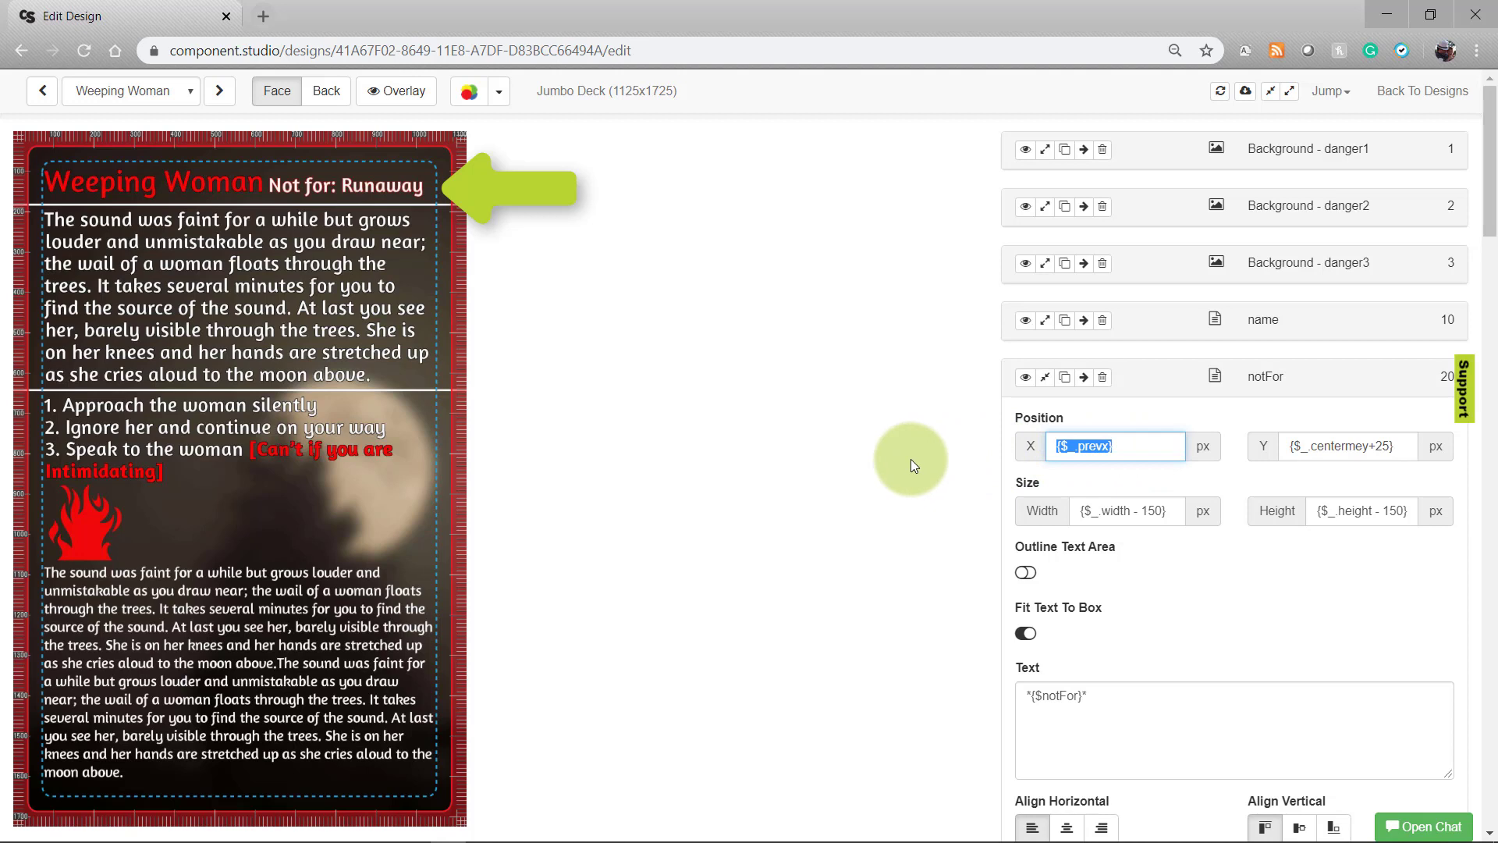
# - Replace the text of the name step with "name"
pyautogui.click(1046, 321)
pyautogui.moveTo(1085, 641); pyautogui.dragTo(967, 638)
pyautogui.write('name')
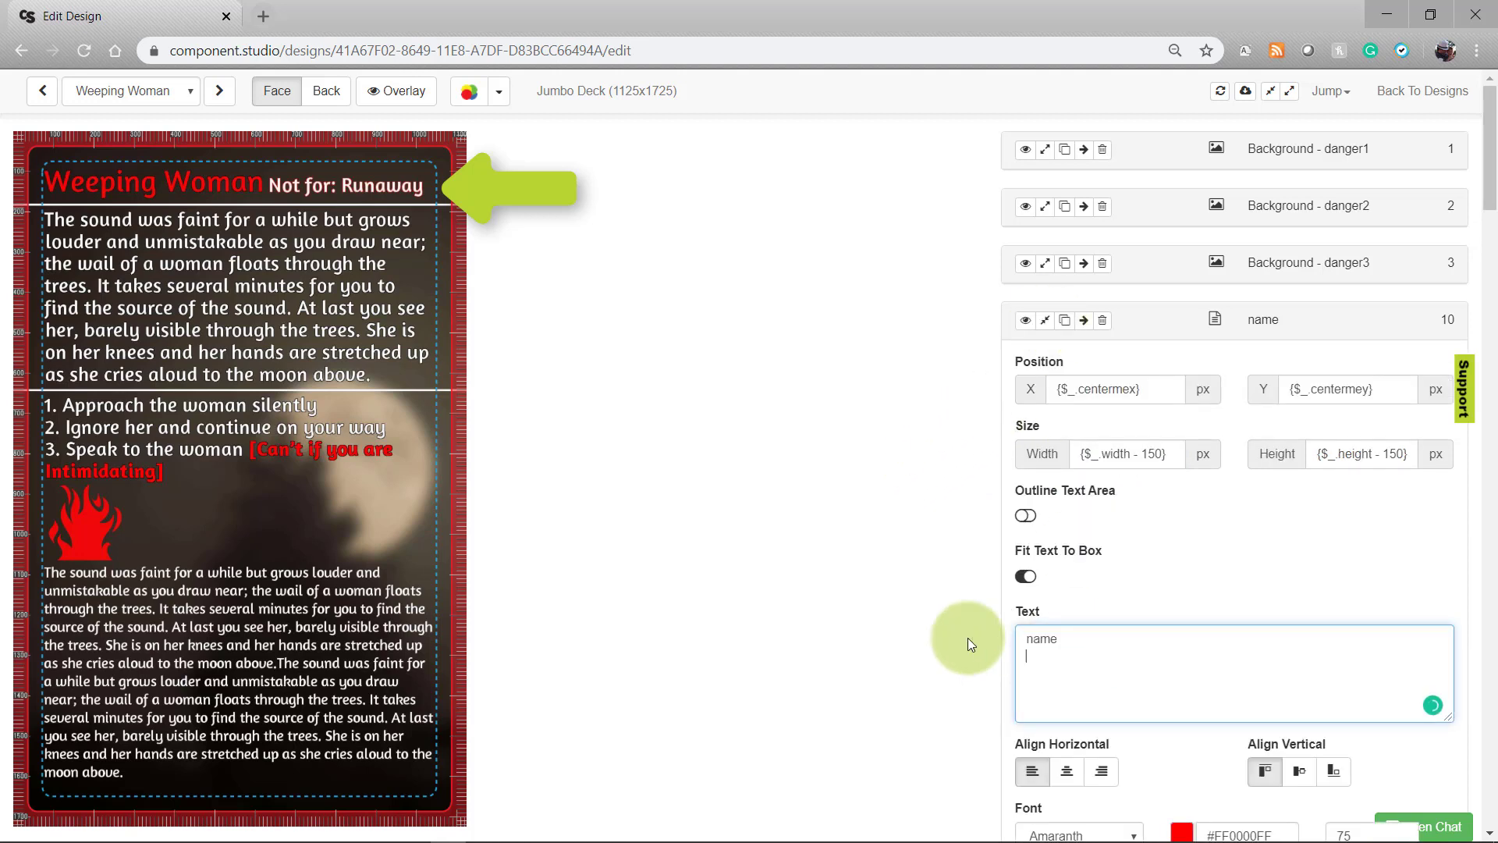
pyautogui.click(967, 638)
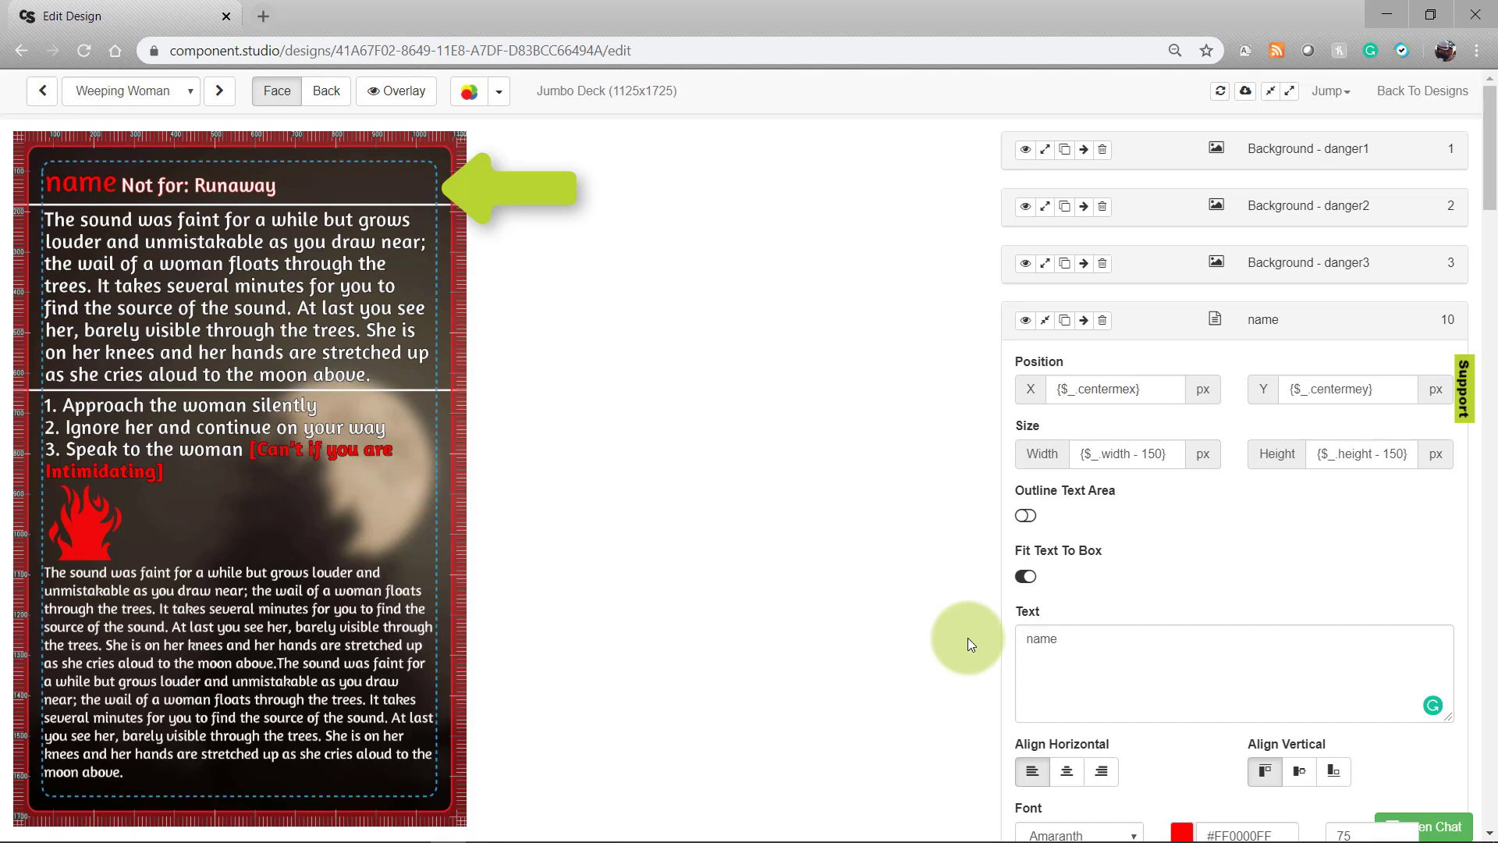